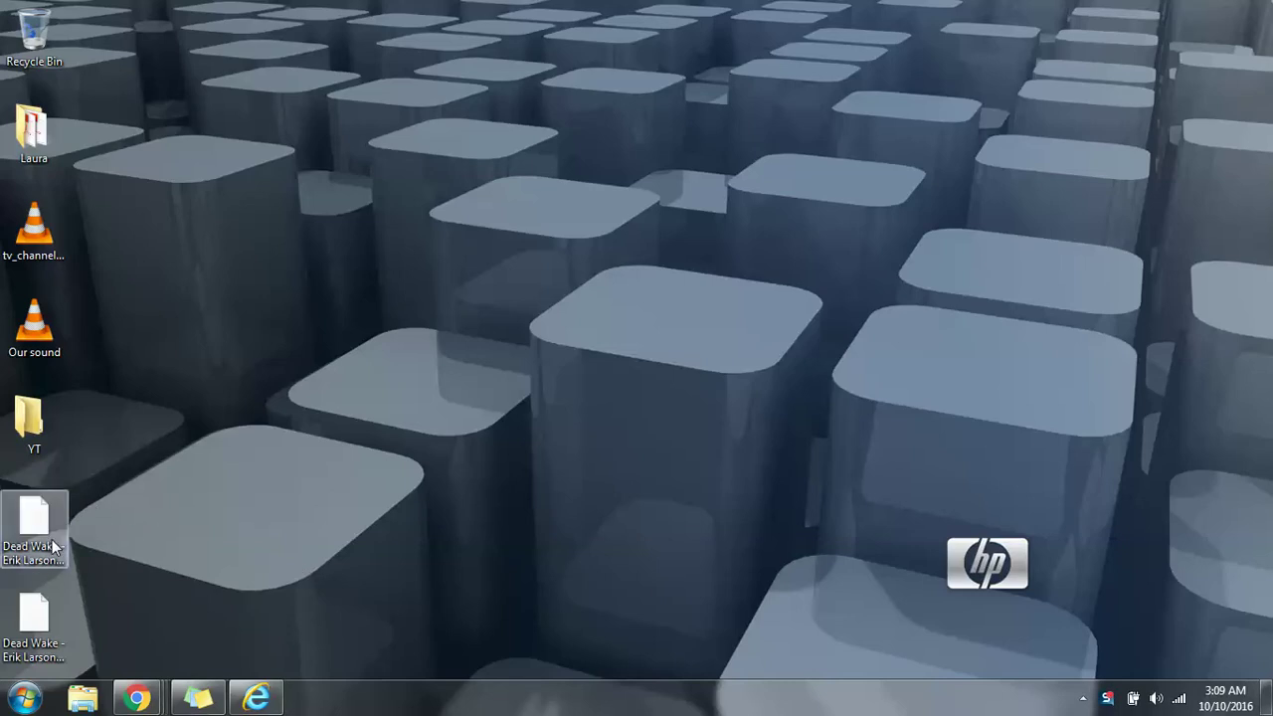
# - Select the Dead Wake mobi file on the desktop
pyautogui.click(45, 536)
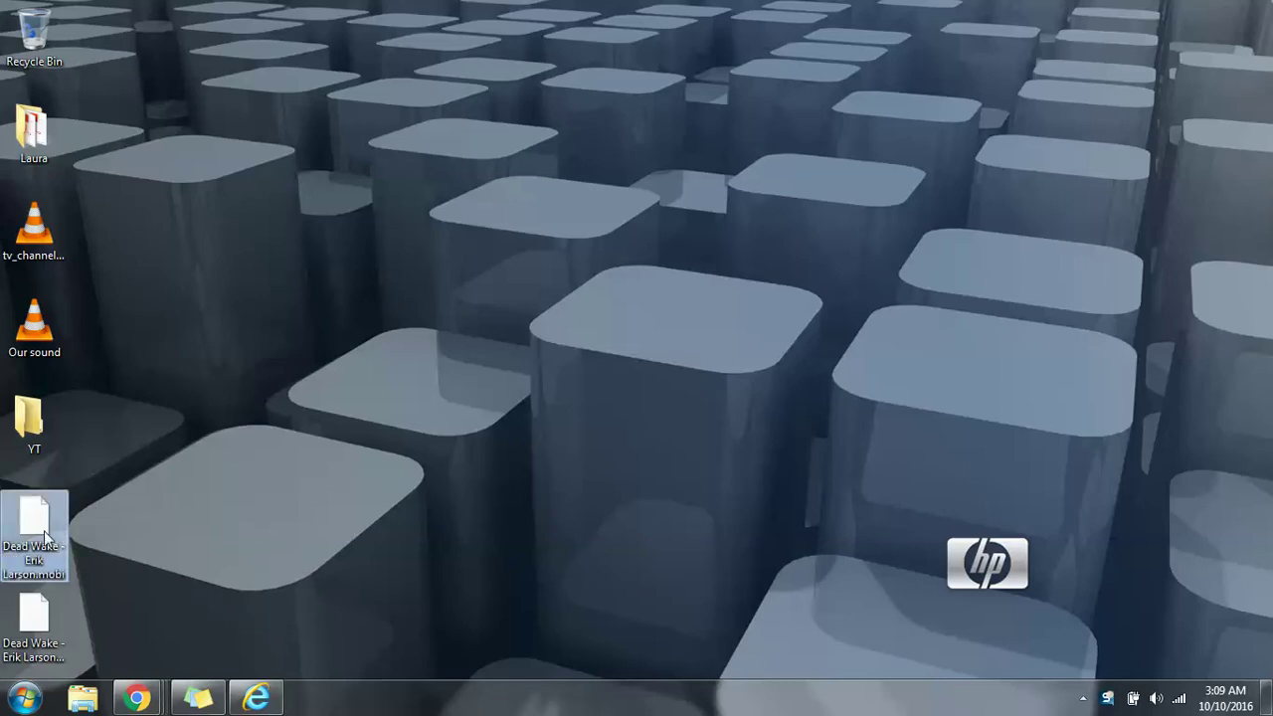
pyautogui.click(40, 648)
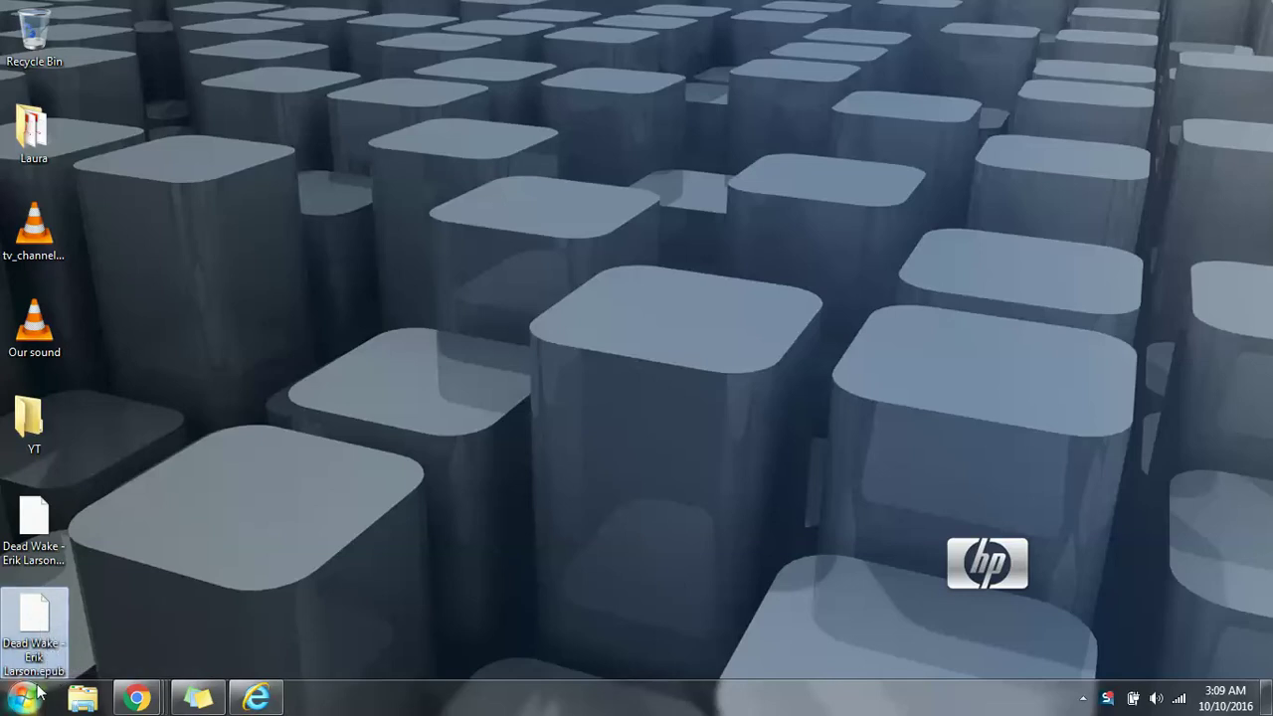
pyautogui.click(187, 463)
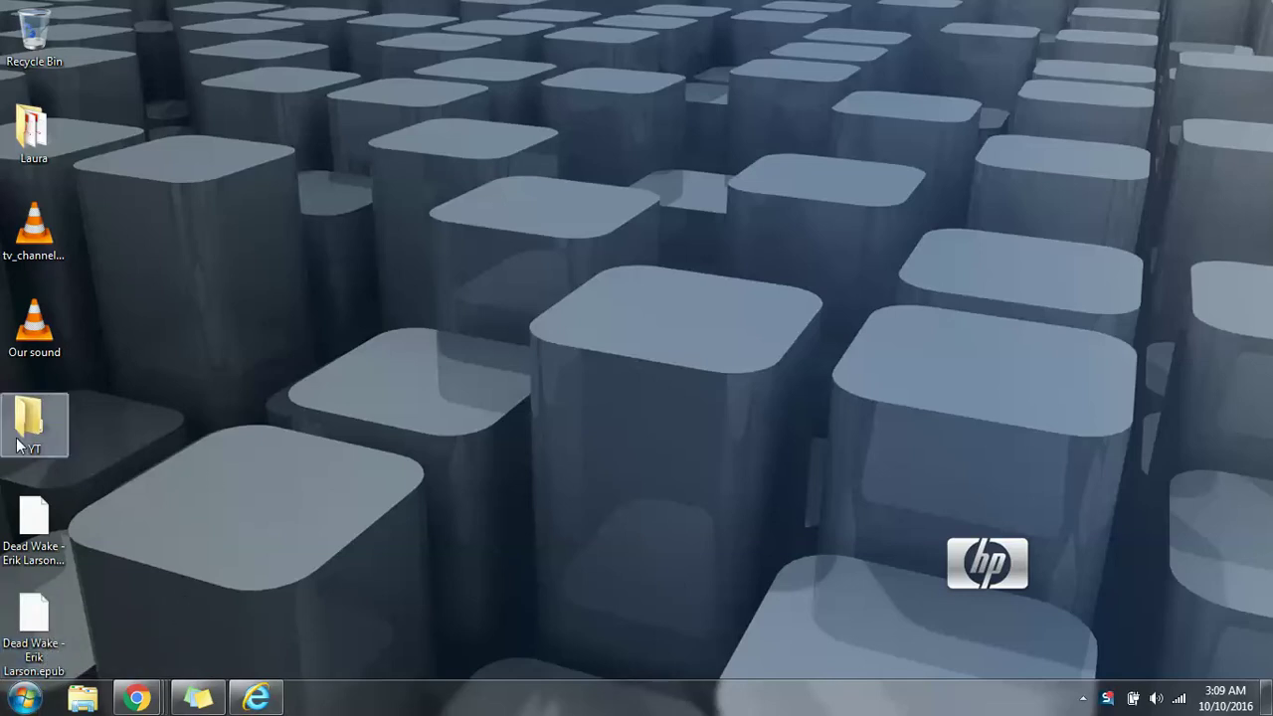
pyautogui.click(44, 537)
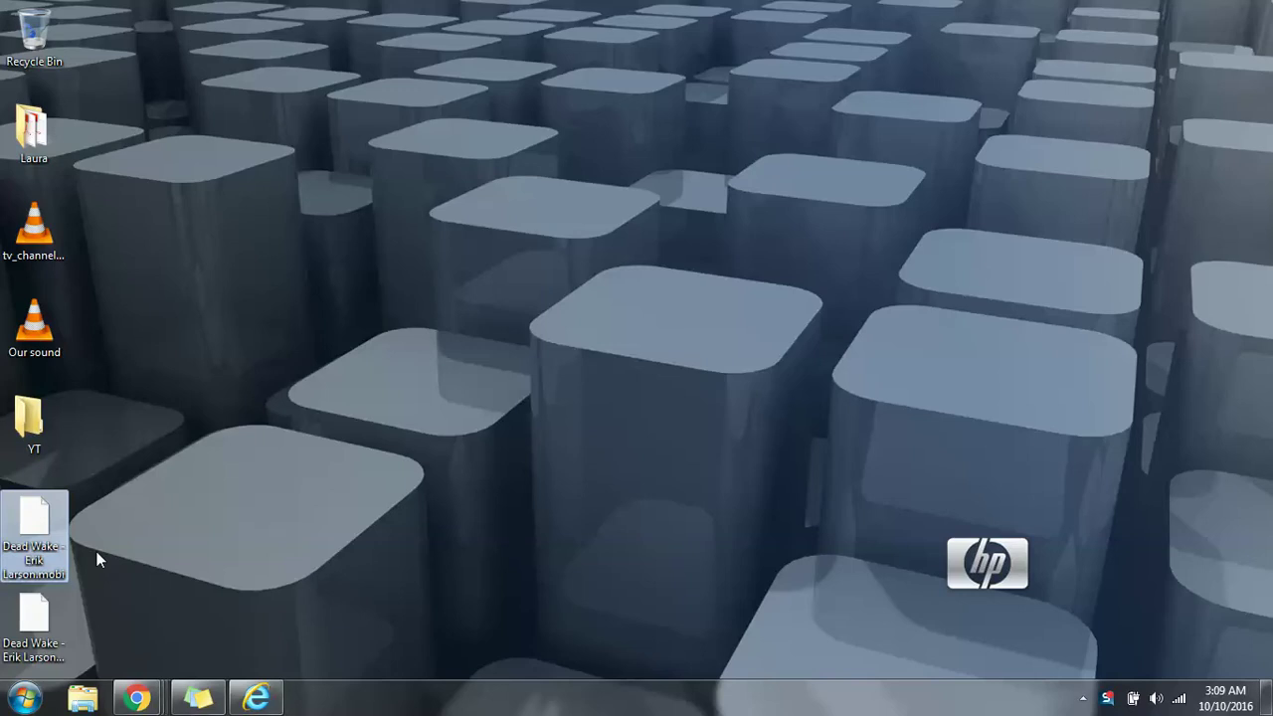
# - Launch Chrome from the Start search and search Google for mobi to pdf
pyautogui.press('super')
pyautogui.write('ch')
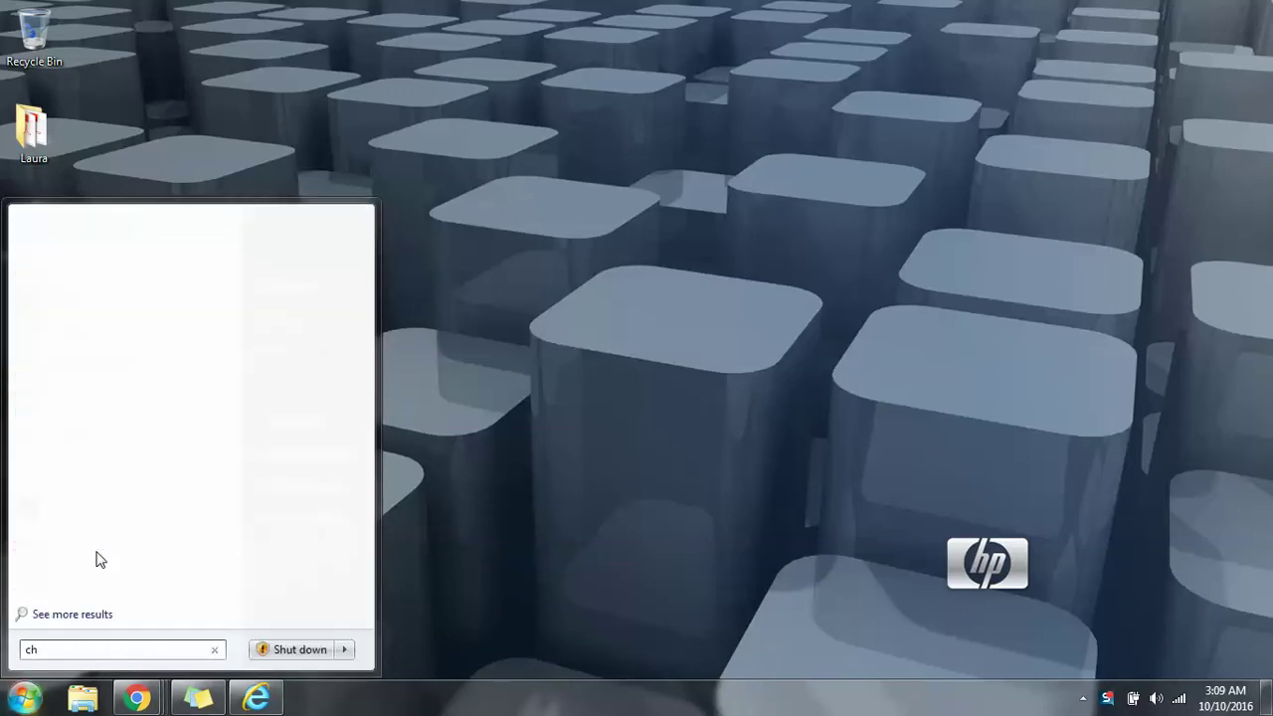
pyautogui.write('ro')
pyautogui.press('Return')
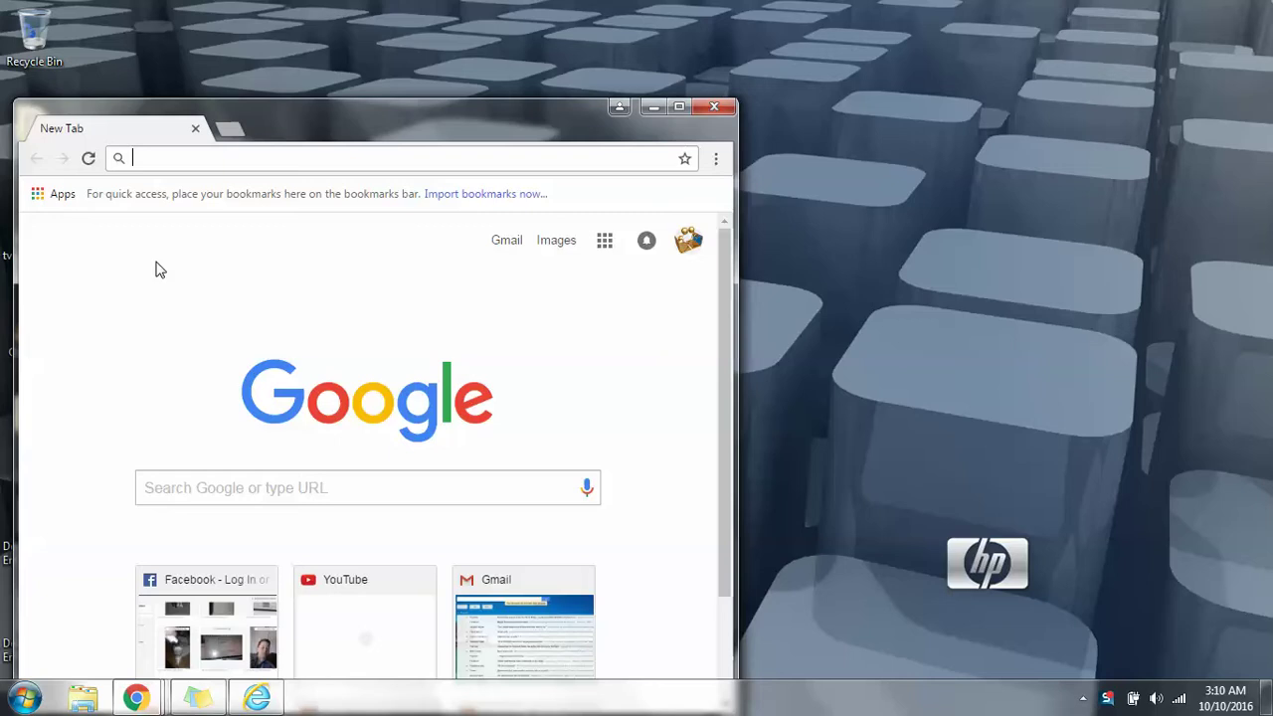
pyautogui.write('mobi')
pyautogui.press('Return')
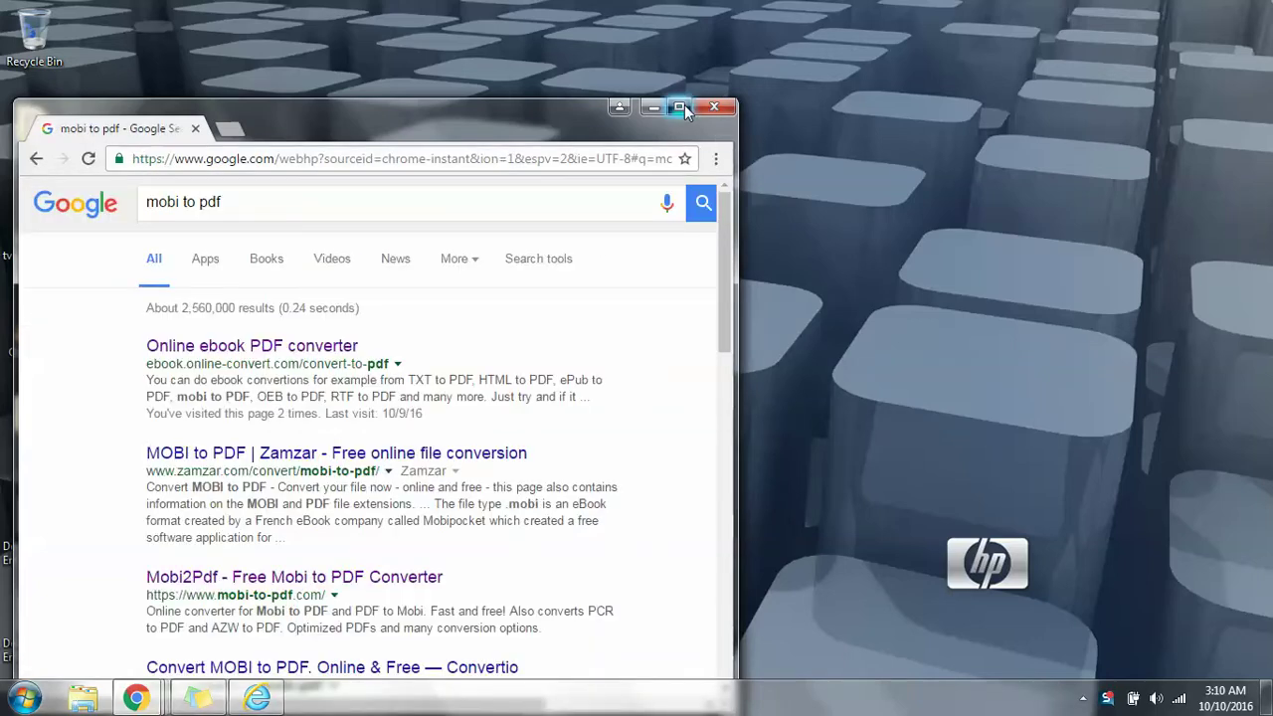
# - Maximize the browser and open Zamzar's MOBI to PDF converter from the results
pyautogui.click(680, 108)
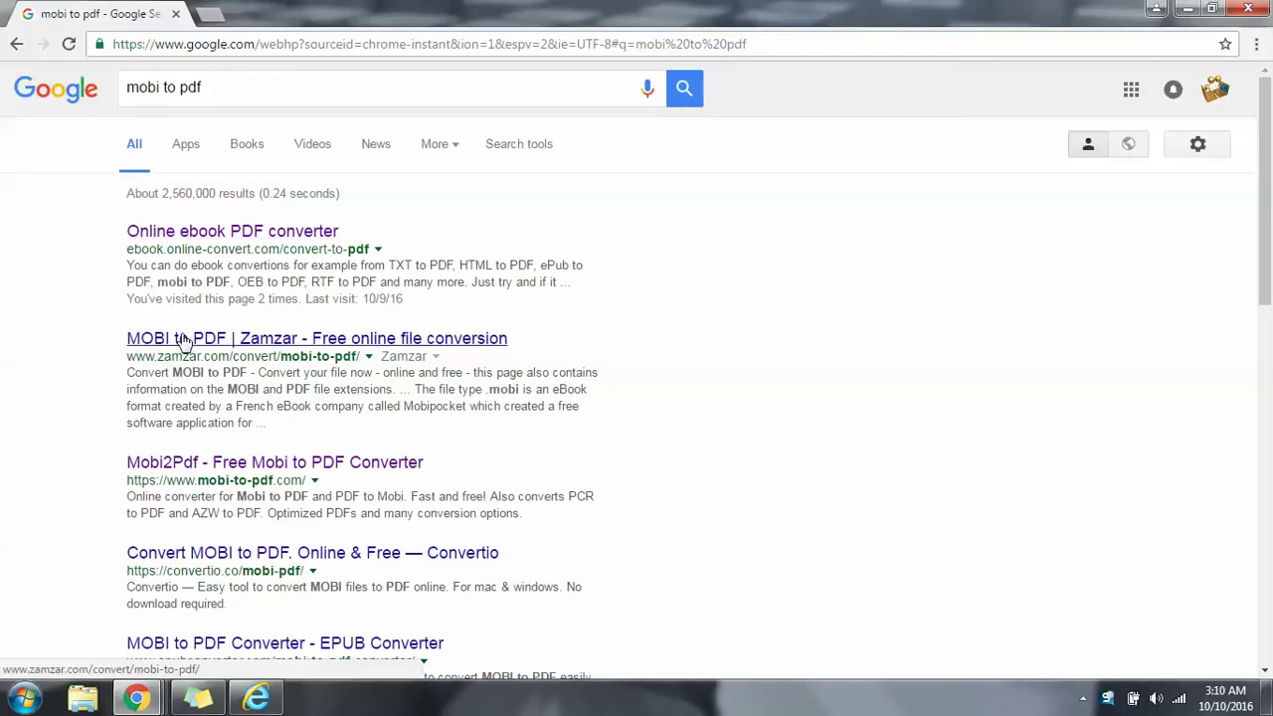
pyautogui.scroll(-2, 182, 344)
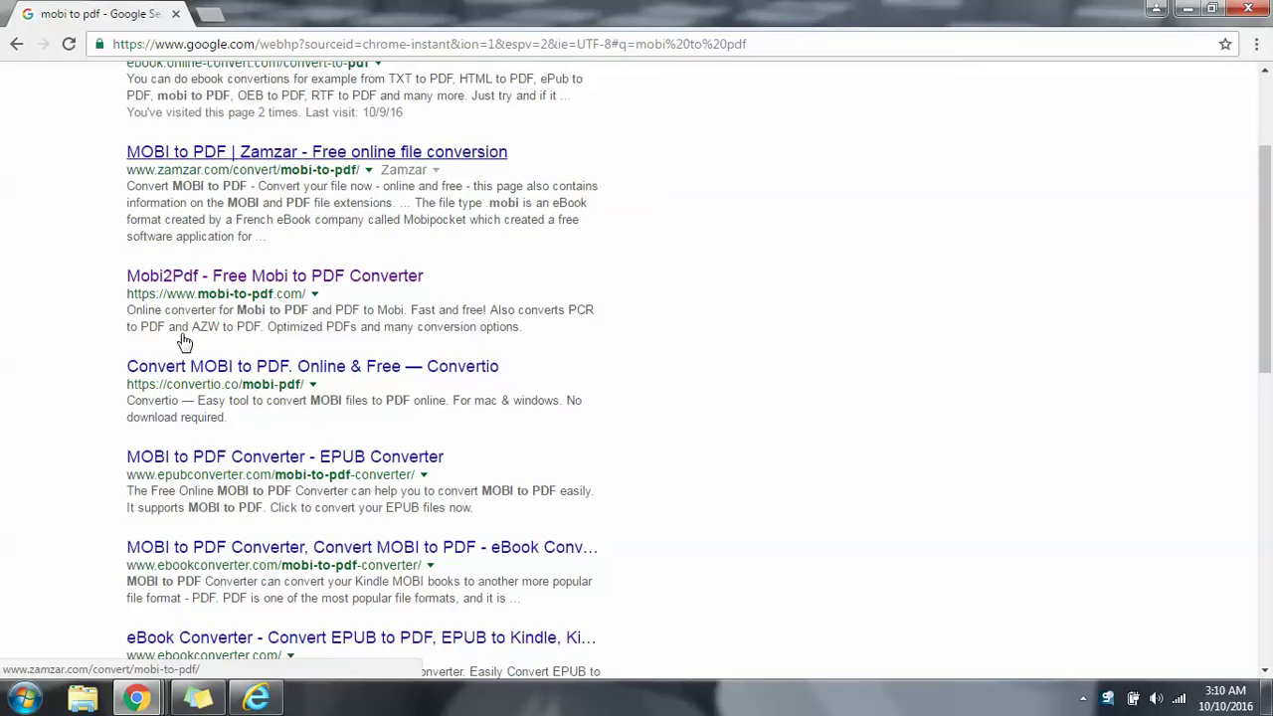
pyautogui.scroll(1, 177, 329)
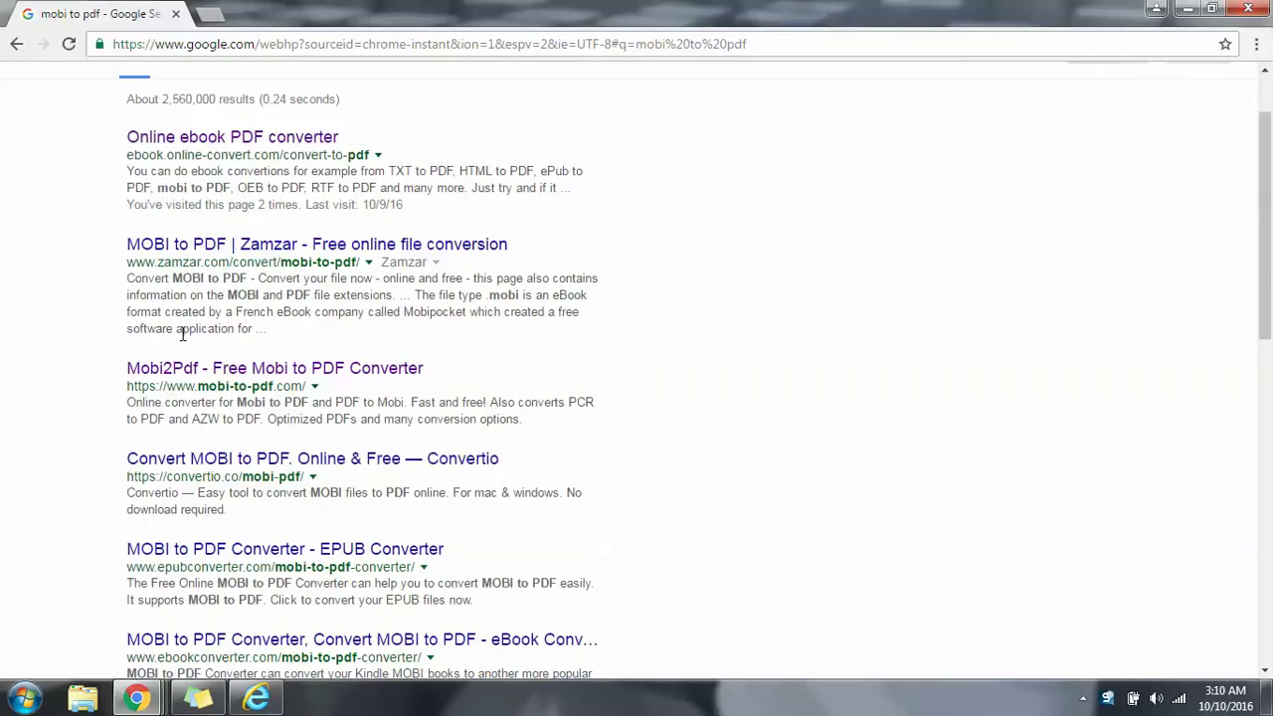
pyautogui.click(209, 248)
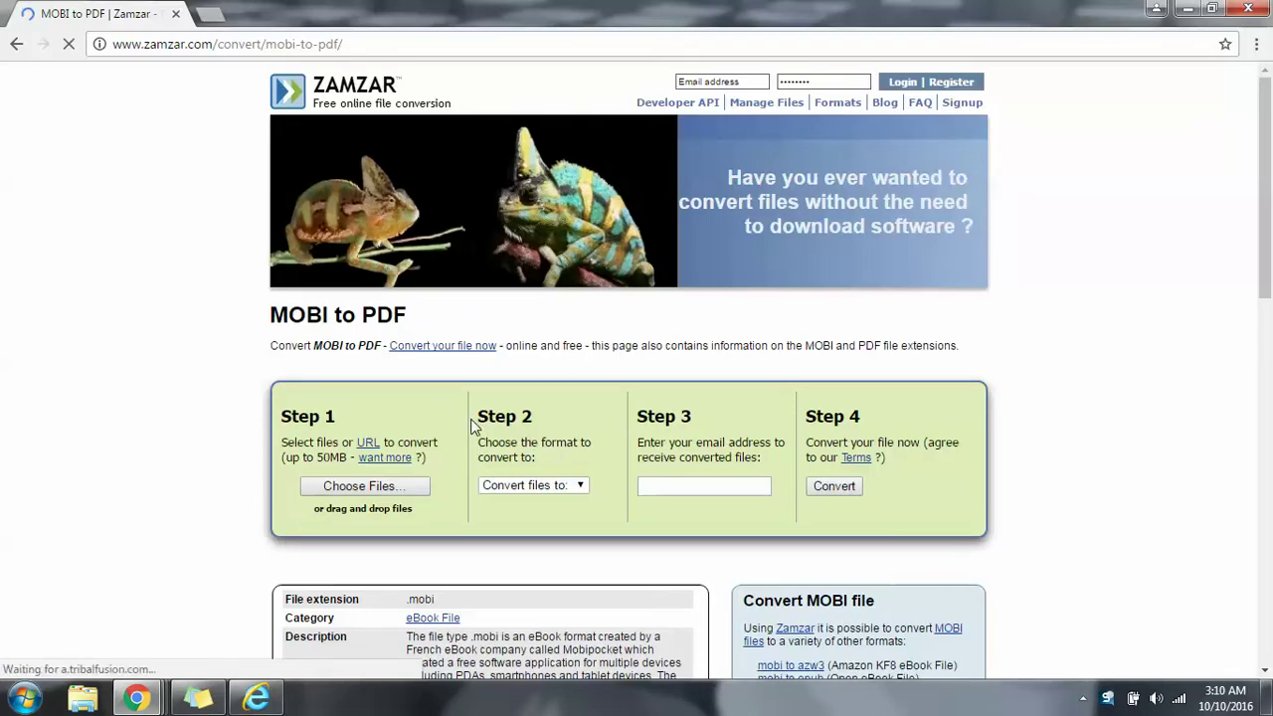
# - Choose Dead Wake - Erik Larson.mobi from the Desktop in the Open dialog
pyautogui.click(343, 487)
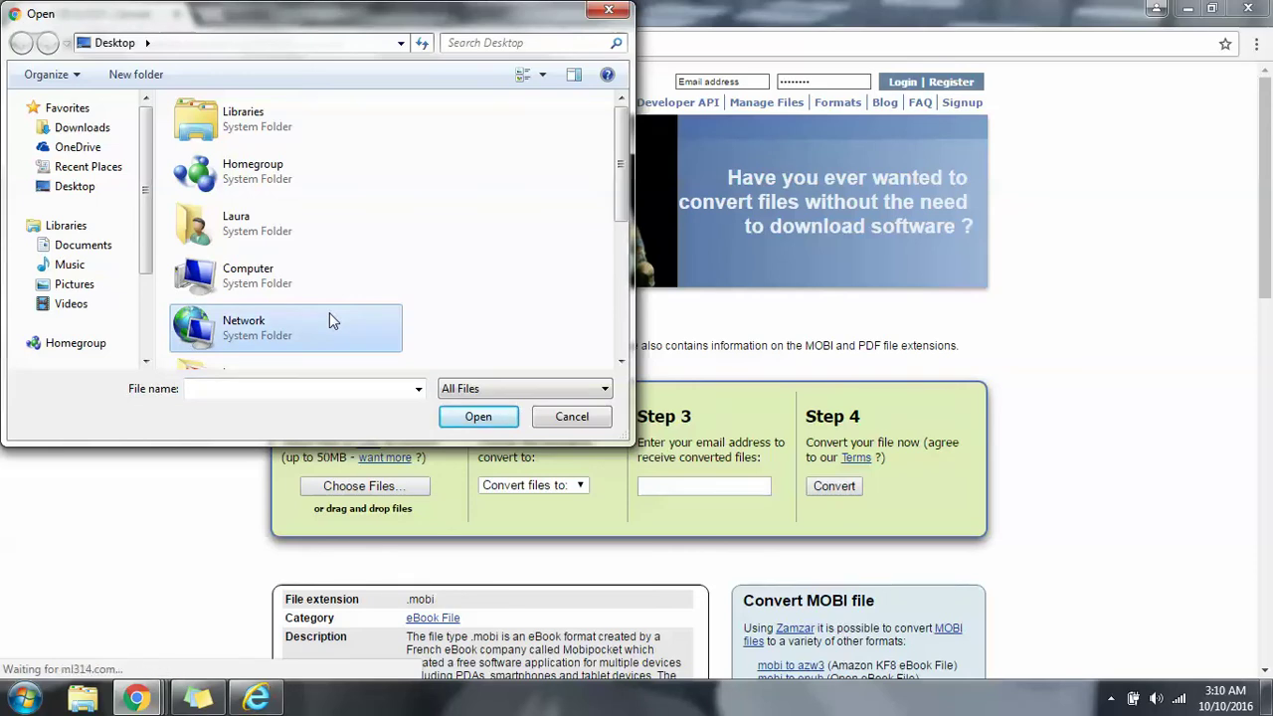
pyautogui.scroll(-5, 329, 312)
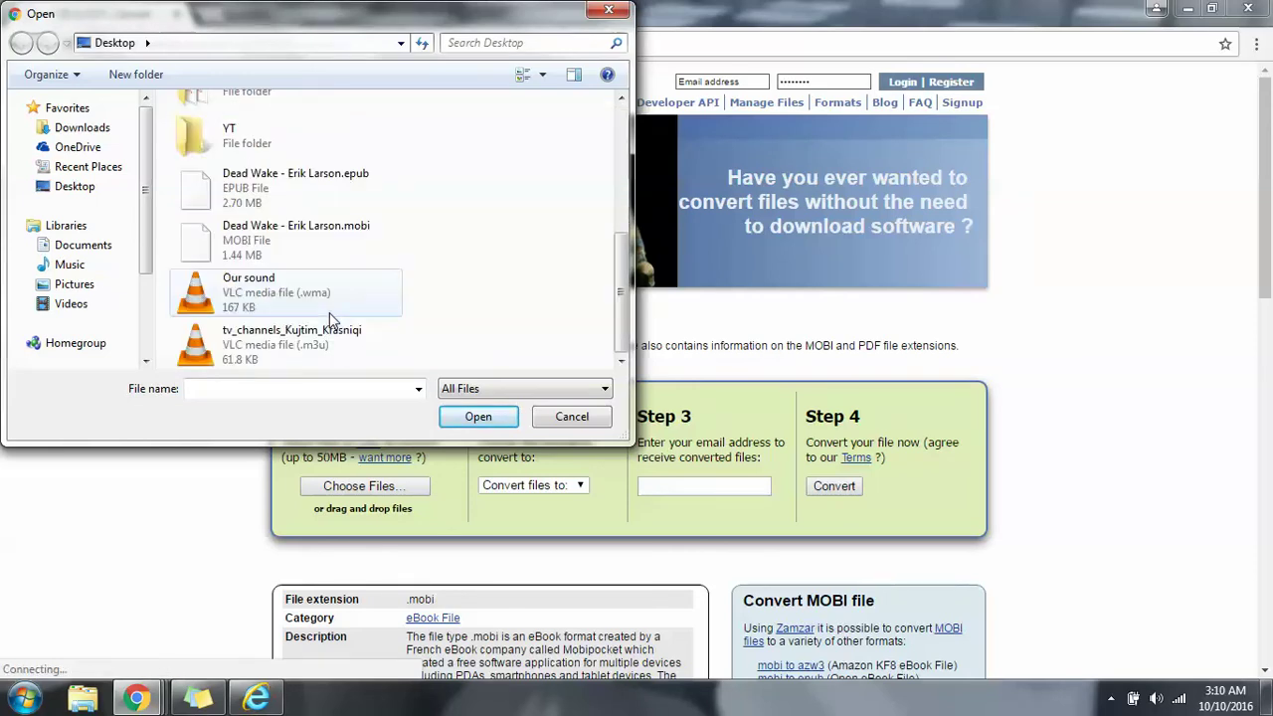
pyautogui.doubleClick(243, 245)
pyautogui.scroll(-3, 237, 244)
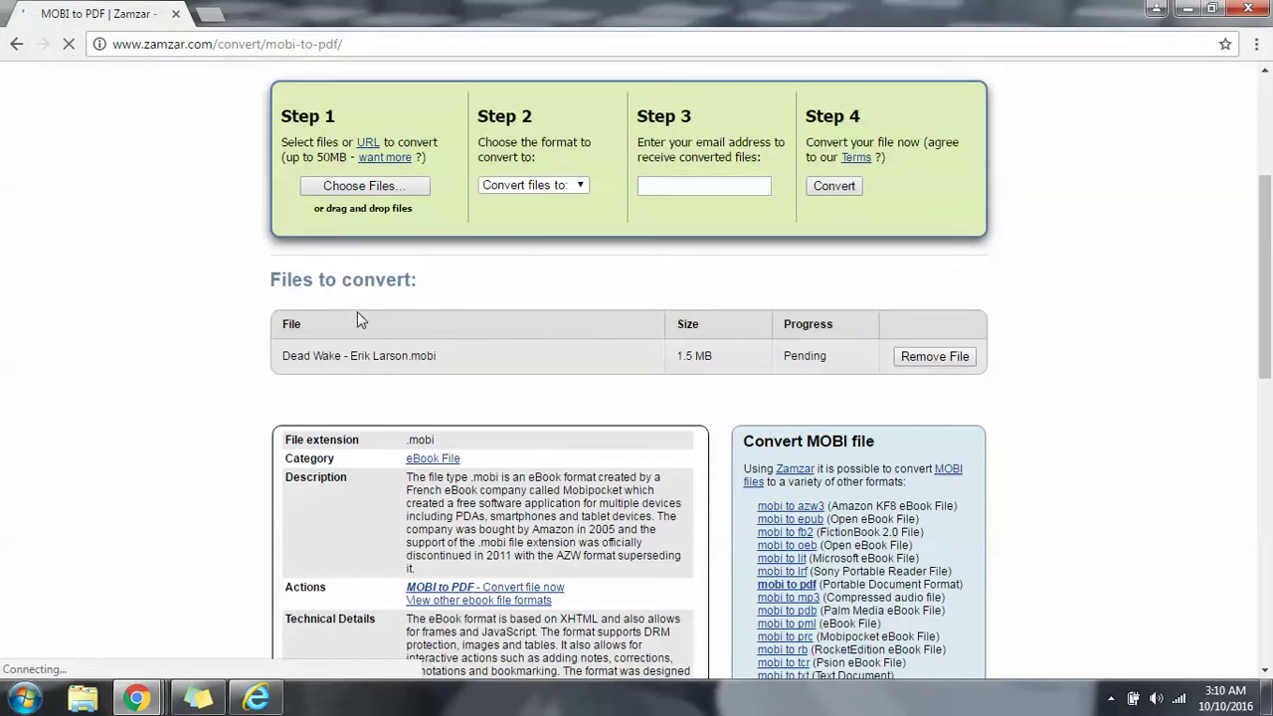
pyautogui.scroll(1, 540, 341)
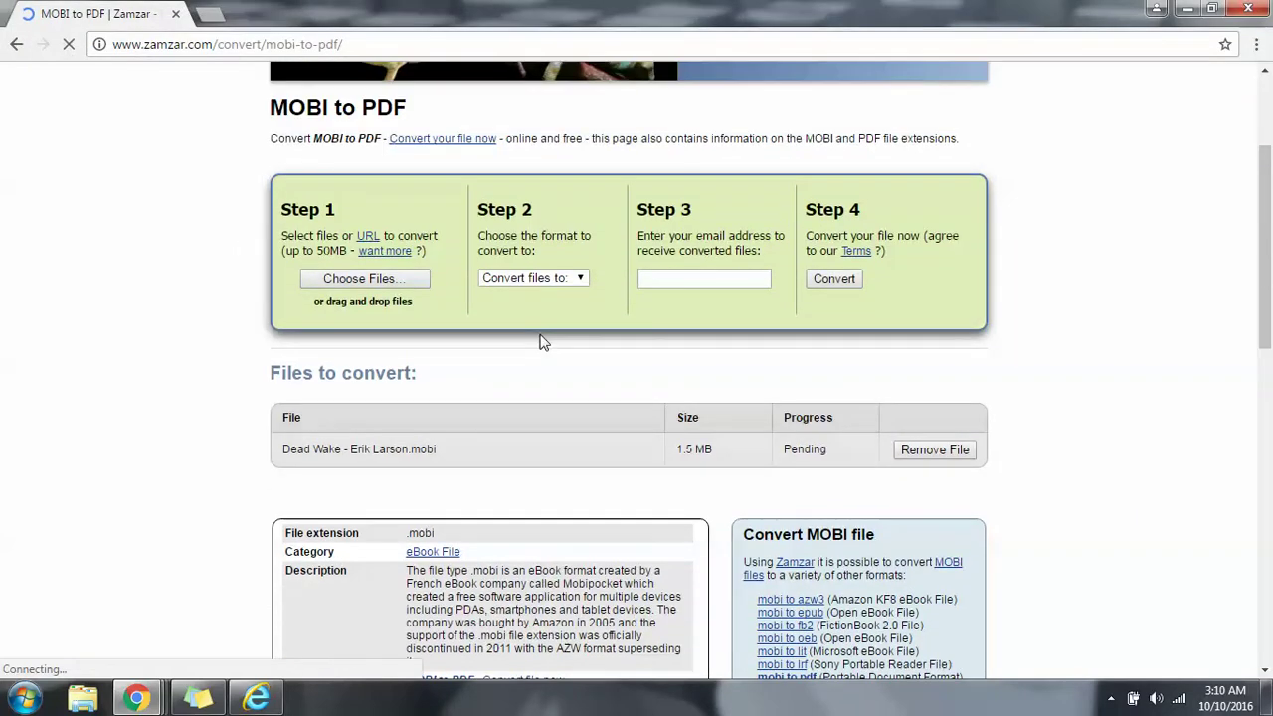
# - Choose pdf as the Step 2 output format
pyautogui.click(547, 284)
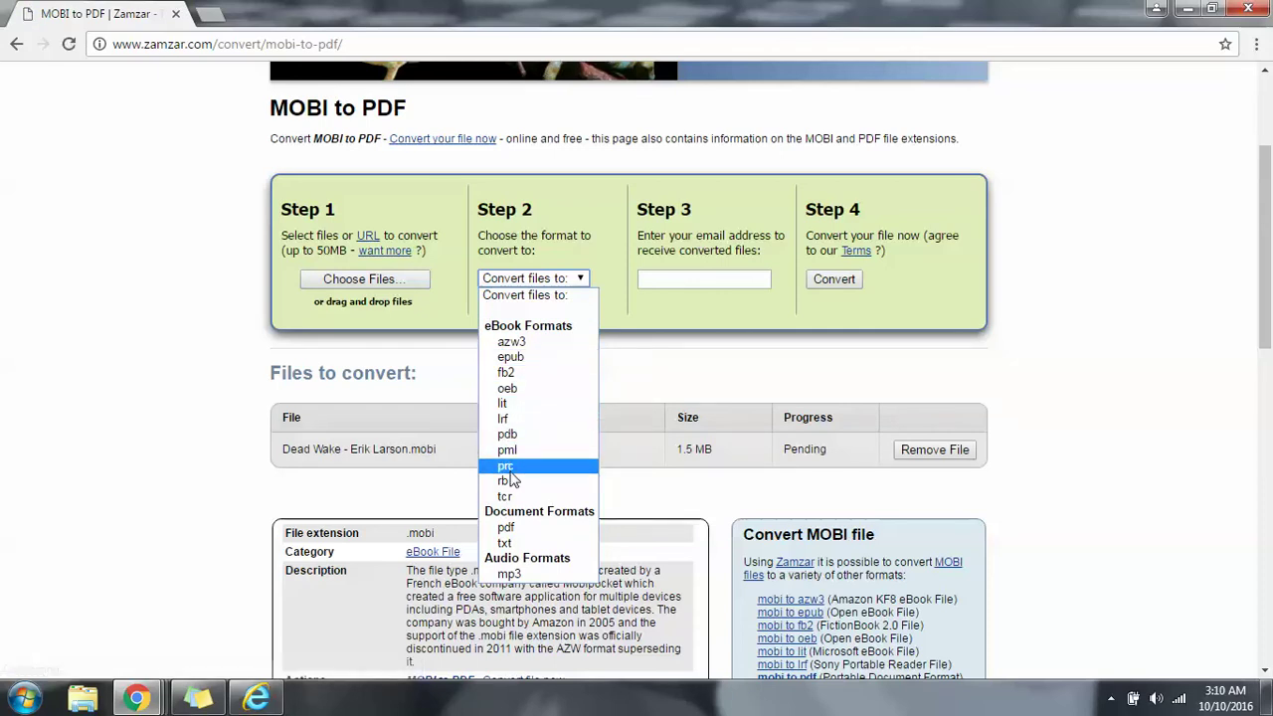
pyautogui.click(505, 530)
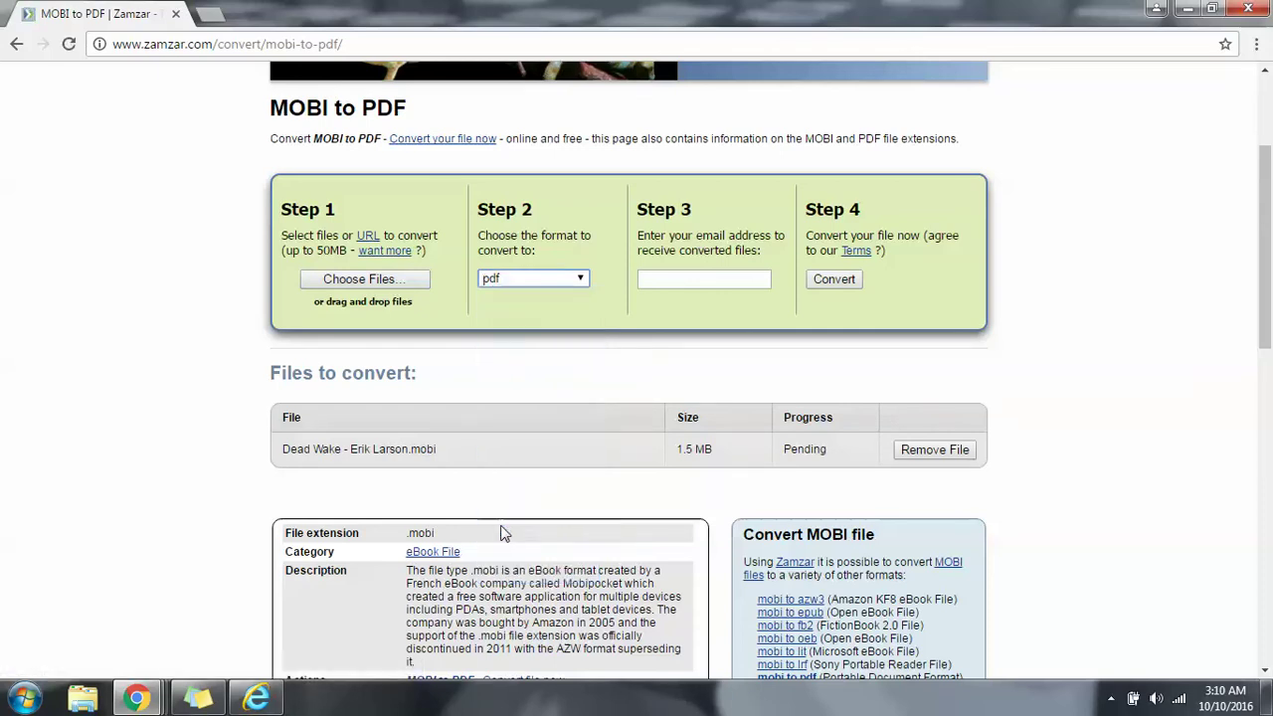
pyautogui.click(557, 285)
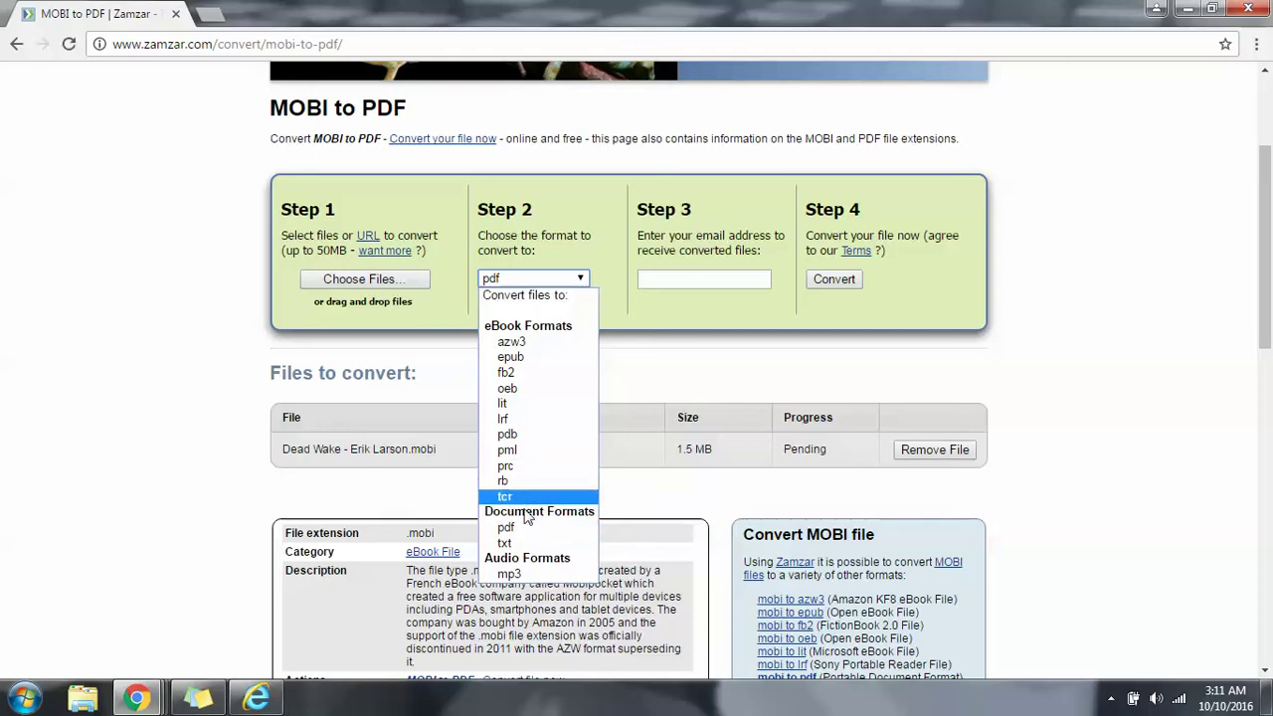
pyautogui.click(516, 527)
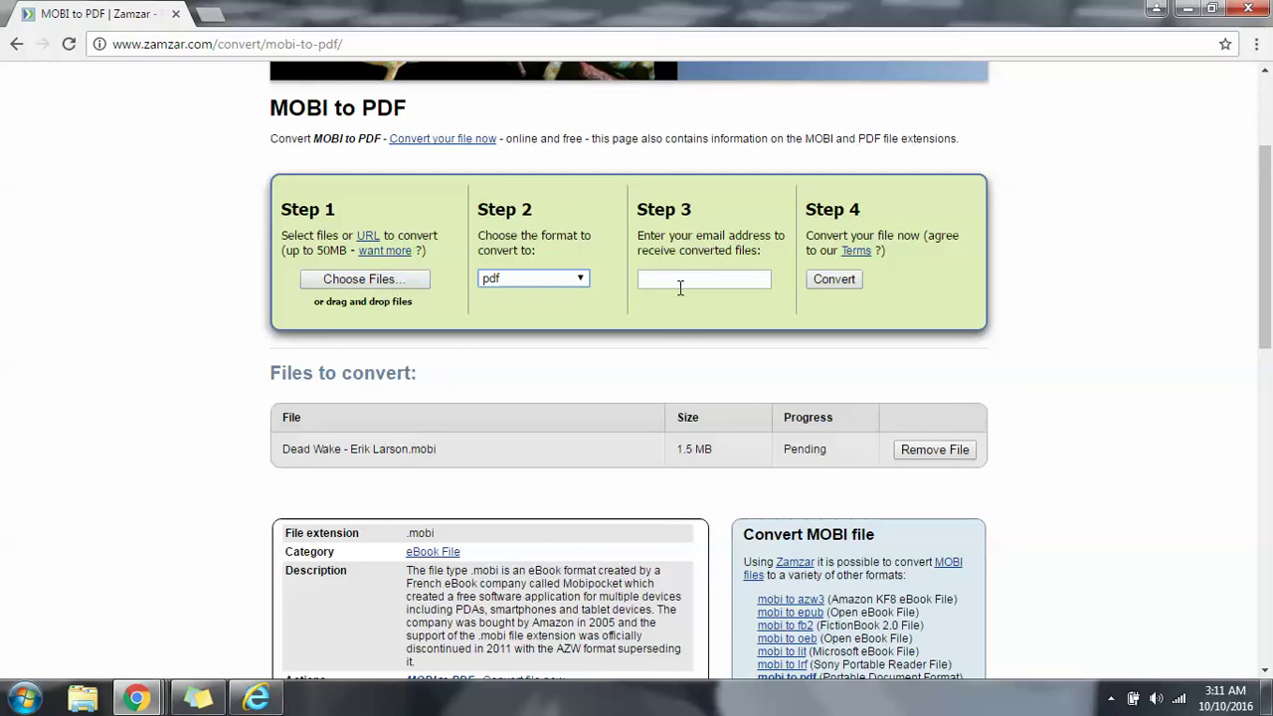
# - Try converting without an email address, dismiss the missing-email warning and go back
pyautogui.click(680, 284)
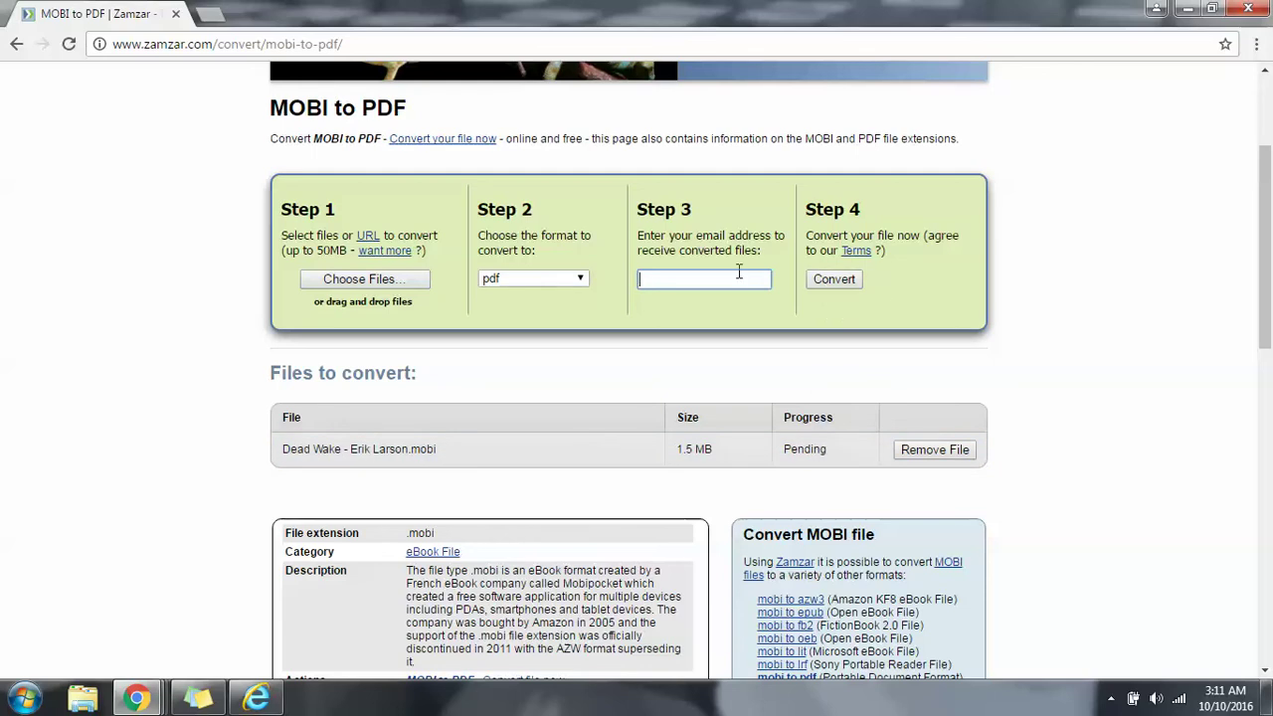
pyautogui.click(825, 283)
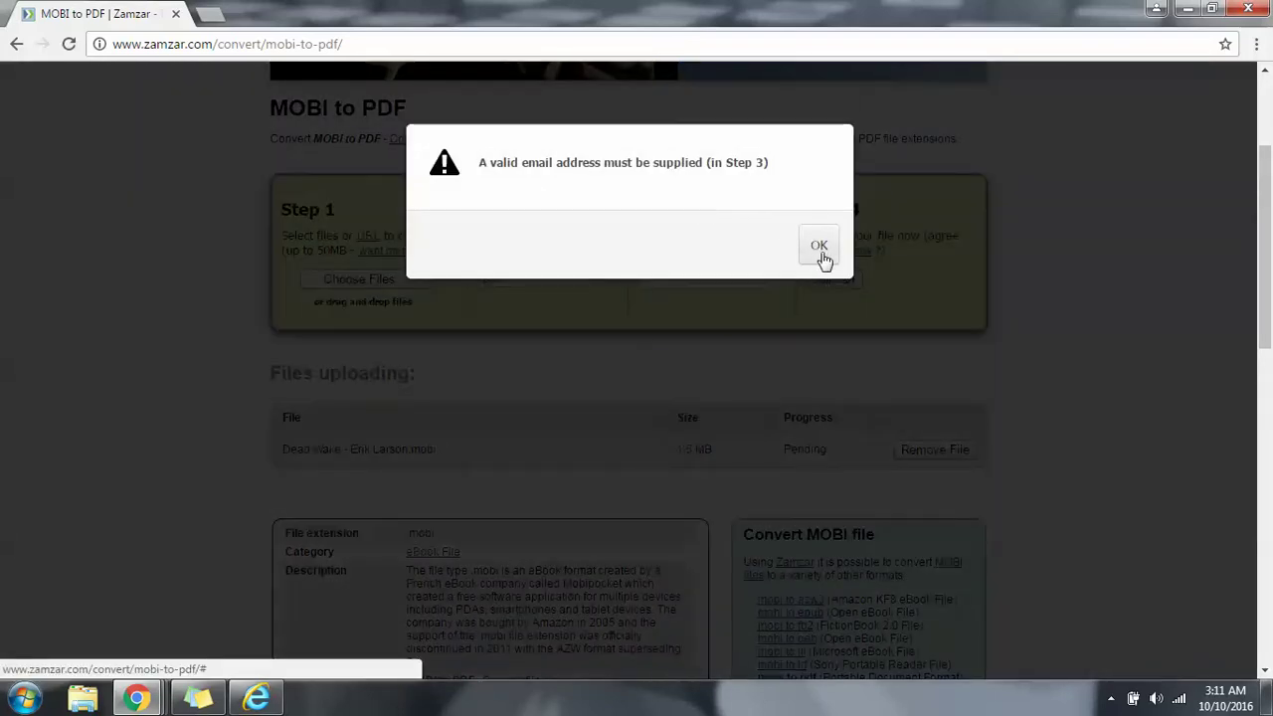
pyautogui.click(821, 249)
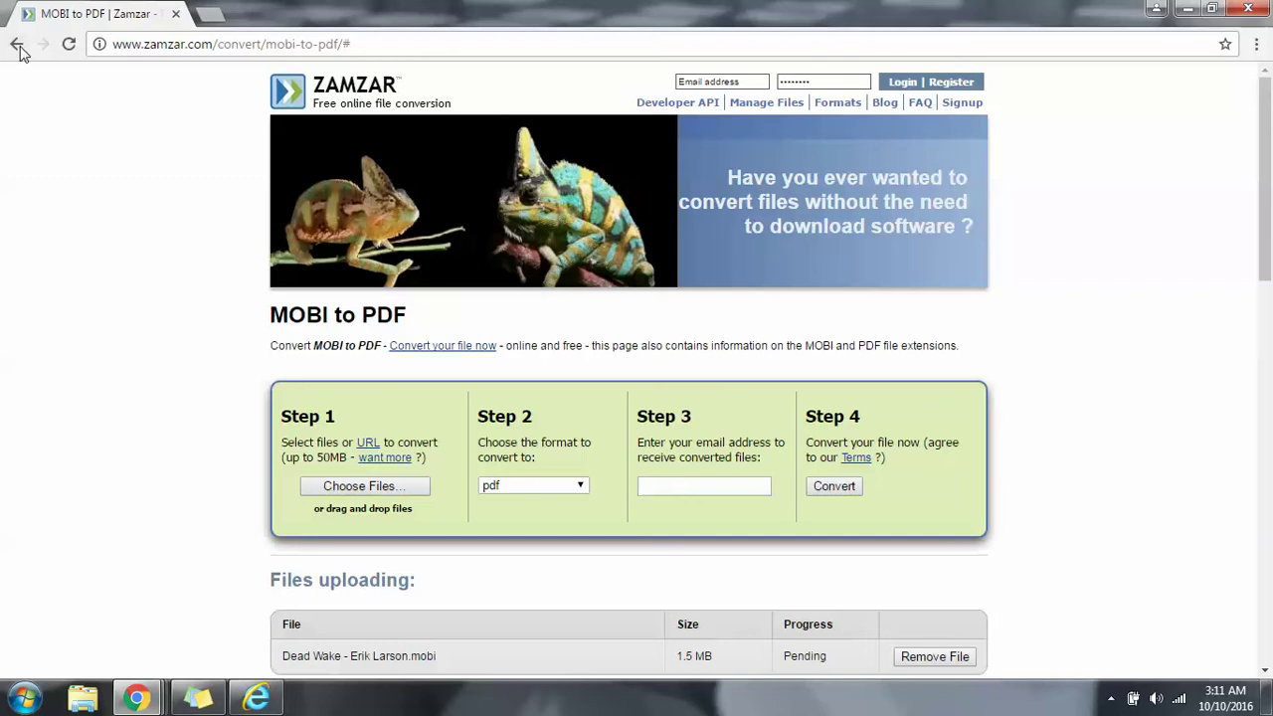
pyautogui.click(17, 45)
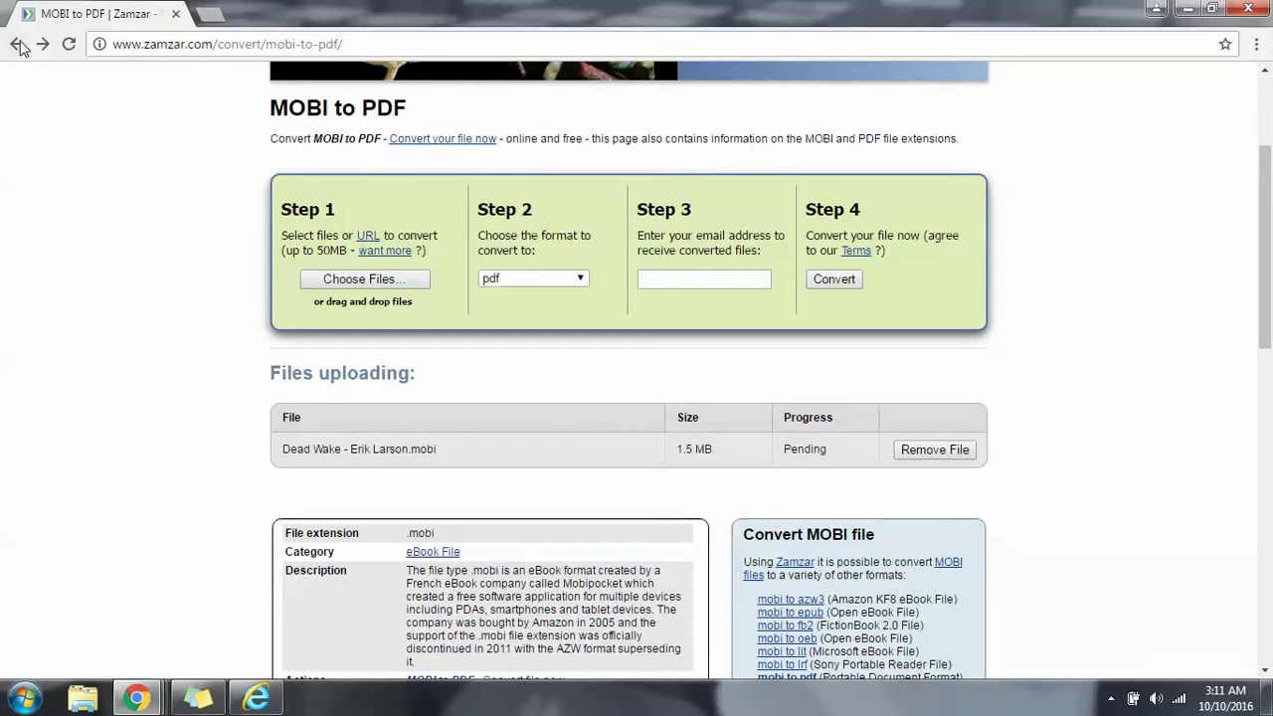
# - Go back to the Mobi2Pdf converter page and restore Chrome to a smaller window
pyautogui.click(18, 45)
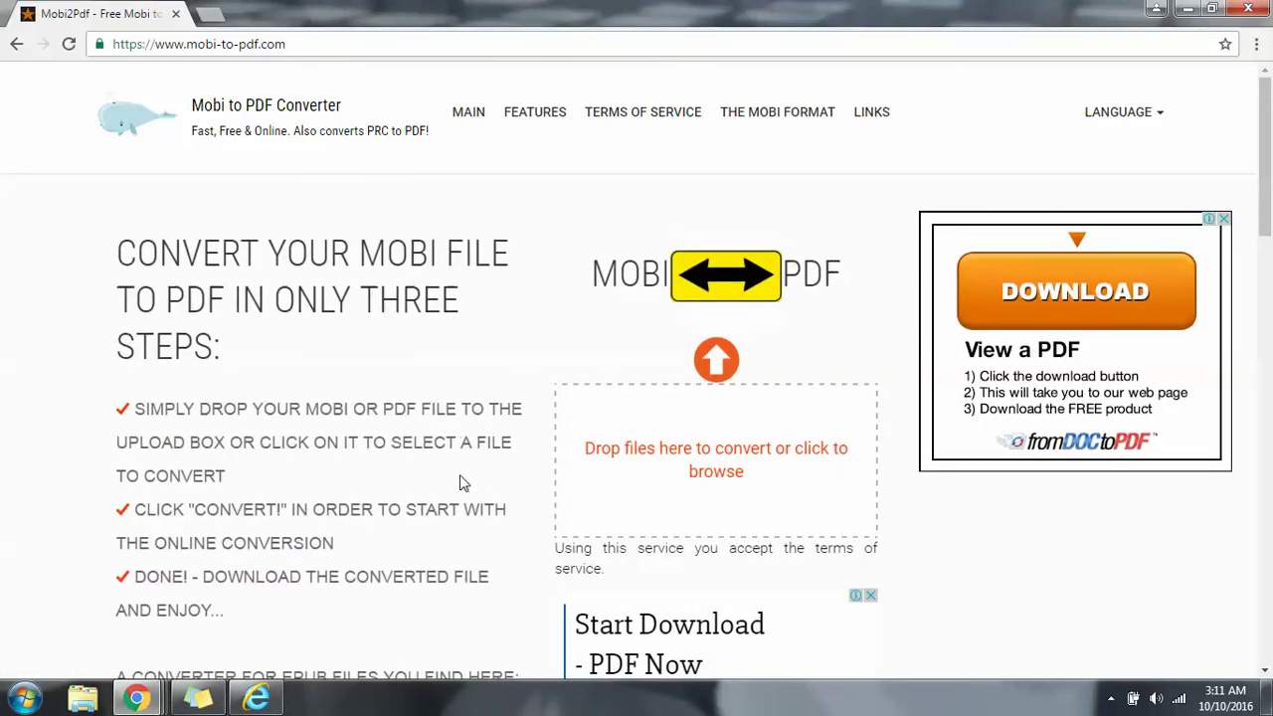
pyautogui.moveTo(180, 249); pyautogui.dragTo(267, 332)
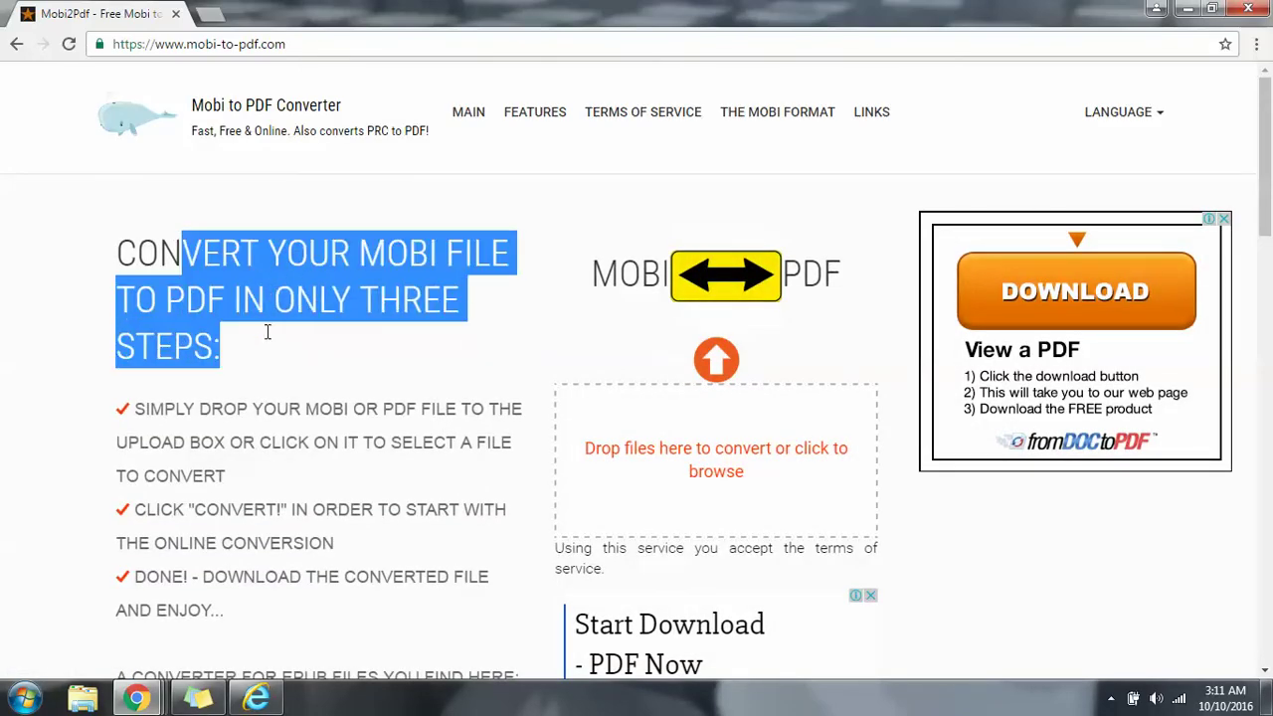
pyautogui.click(234, 269)
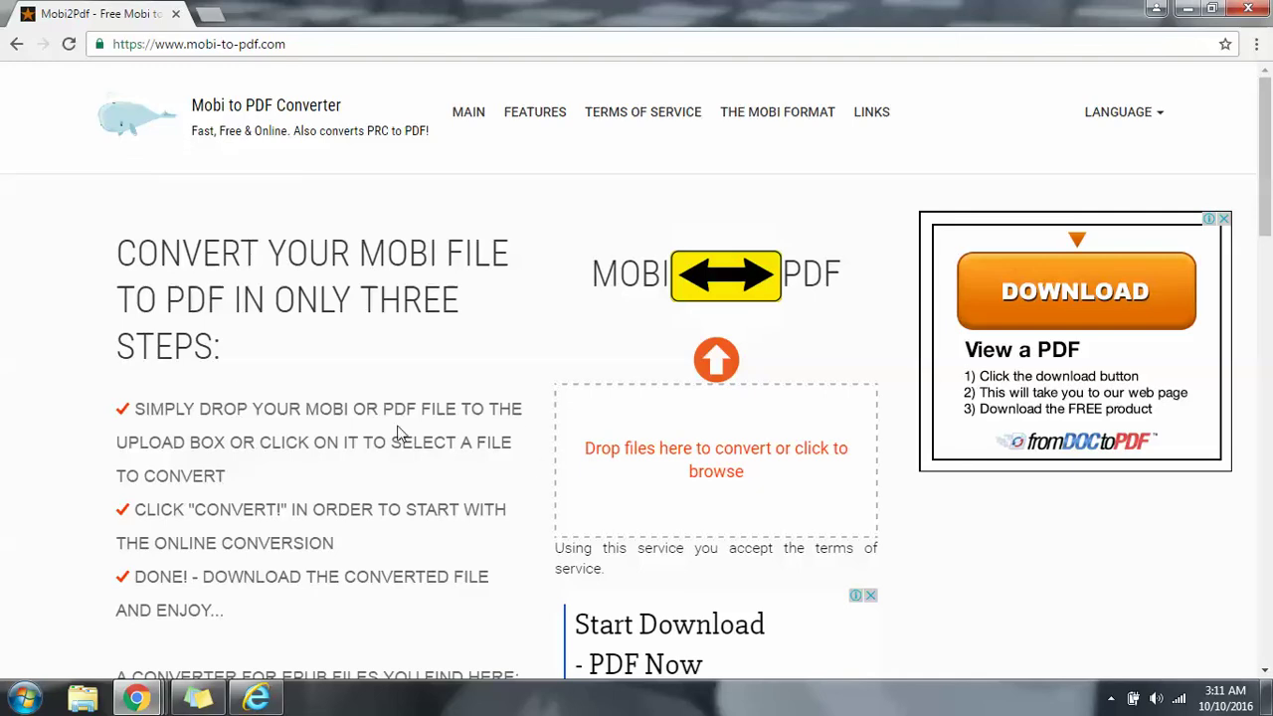
pyautogui.moveTo(561, 16); pyautogui.dragTo(853, 22)
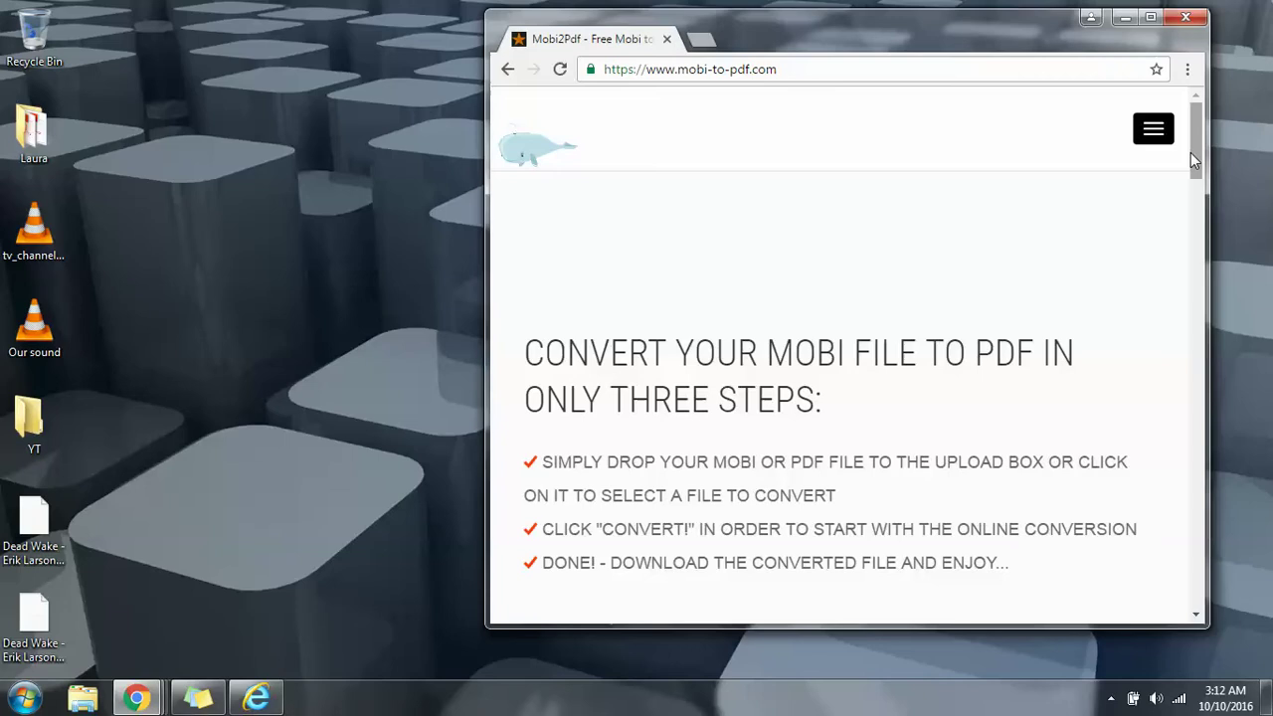
# - Drag Dead Wake - Erik Larson.mobi from the desktop into the upload box, then maximize Chrome
pyautogui.moveTo(1193, 160); pyautogui.dragTo(1202, 240)
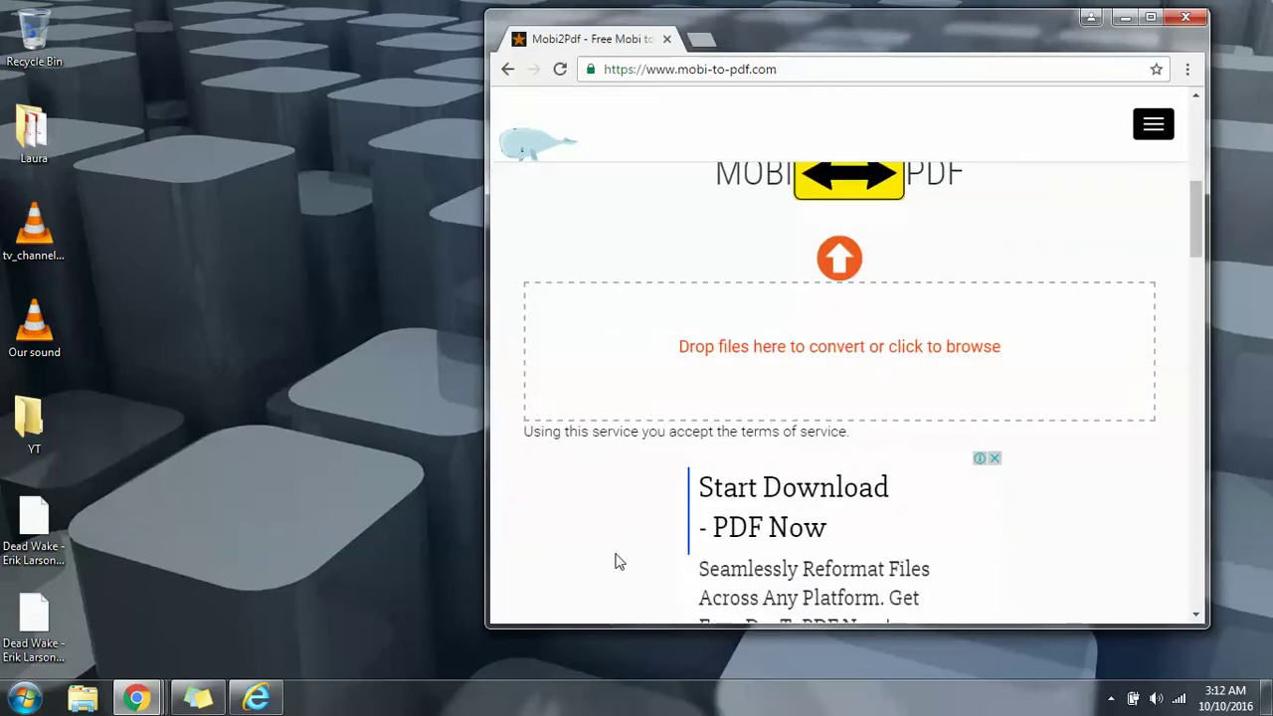
pyautogui.click(33, 537)
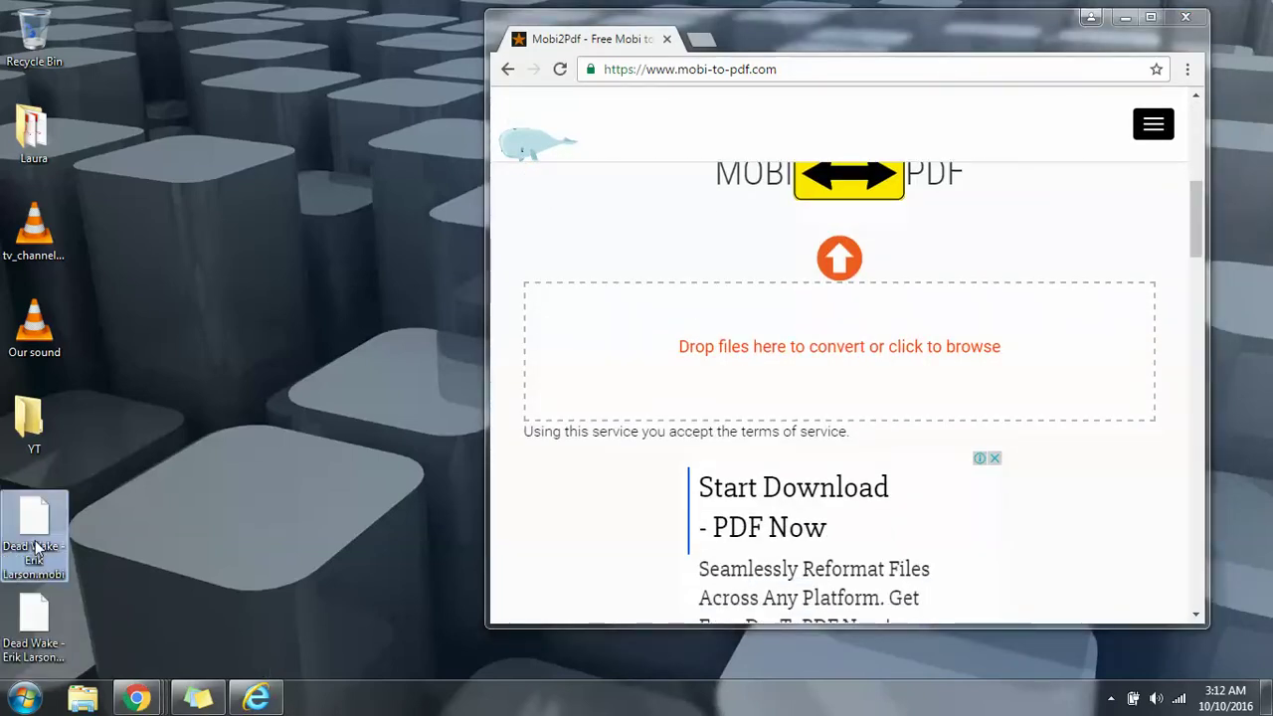
pyautogui.moveTo(33, 542); pyautogui.dragTo(830, 331)
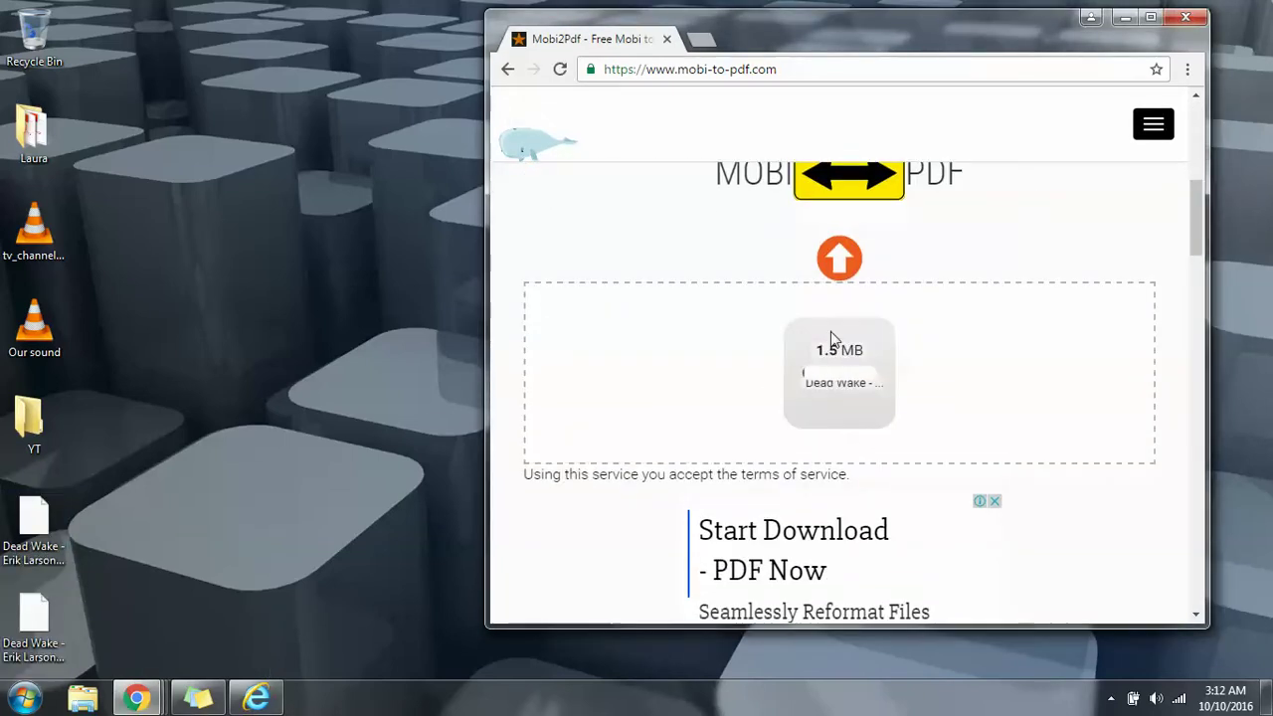
pyautogui.click(1150, 17)
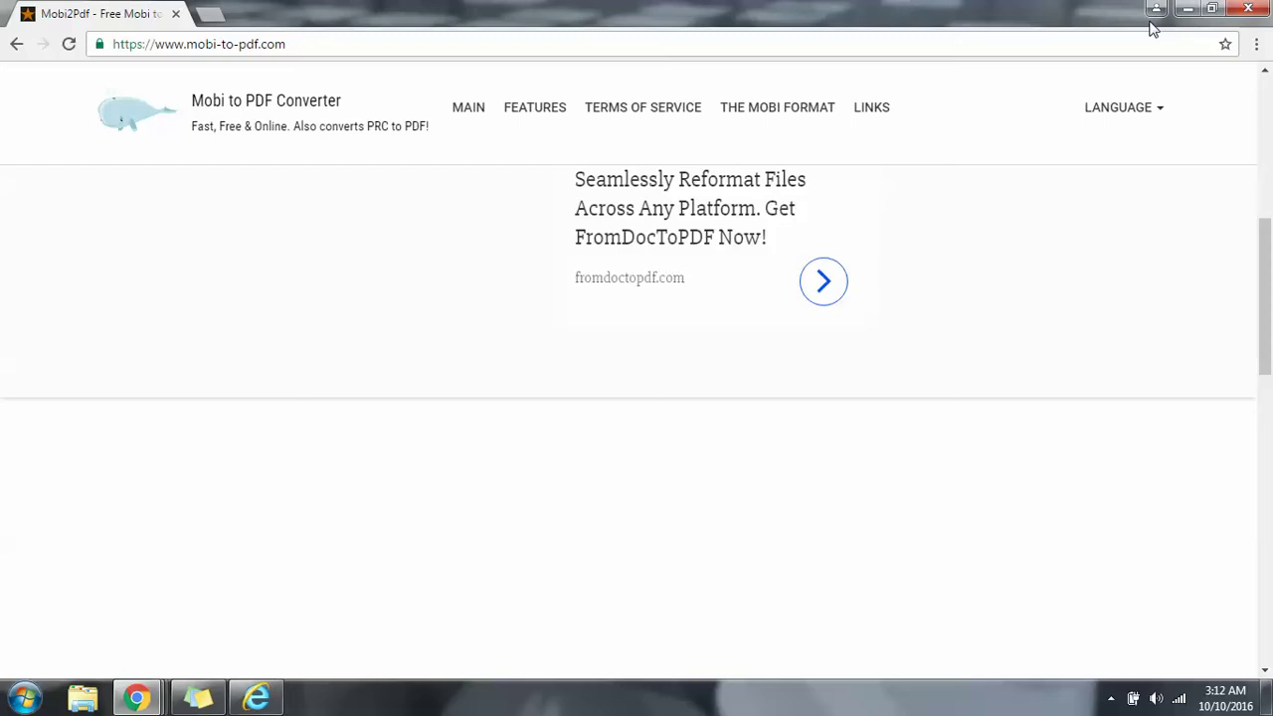
pyautogui.scroll(5, 1020, 355)
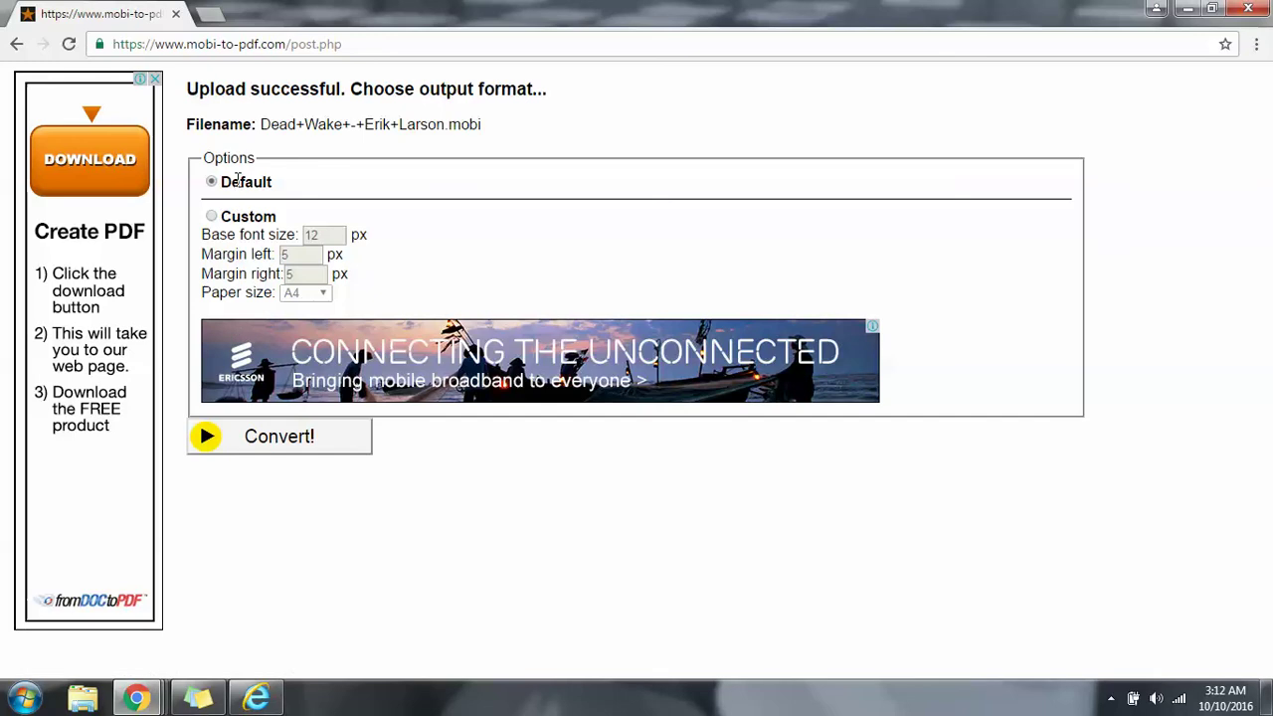
# - Convert the uploaded Dead Wake ebook to PDF, keeping the Default options
pyautogui.doubleClick(249, 234)
pyautogui.click(321, 238)
pyautogui.doubleClick(311, 239)
pyautogui.click(333, 250)
pyautogui.click(264, 447)
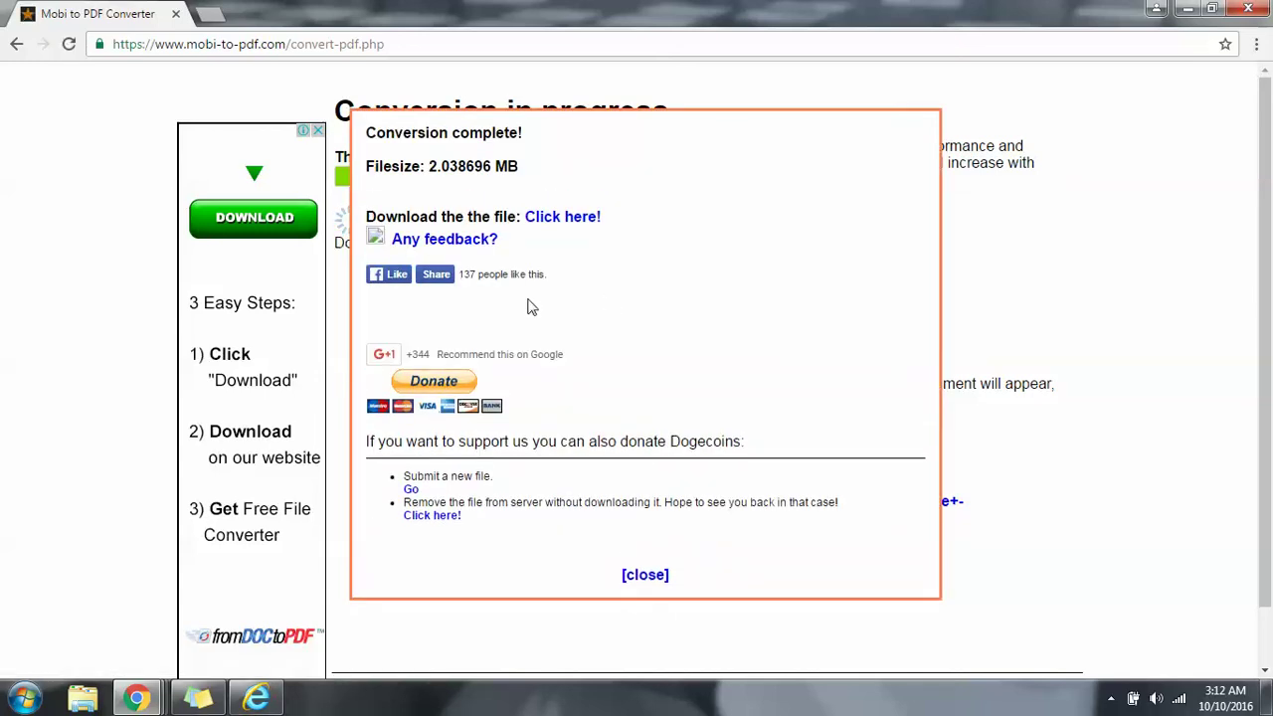
# - Download the Dead Wake PDF, scroll to A WORD FROM THE CAPTAIN, and return to the converter tab
pyautogui.click(558, 217)
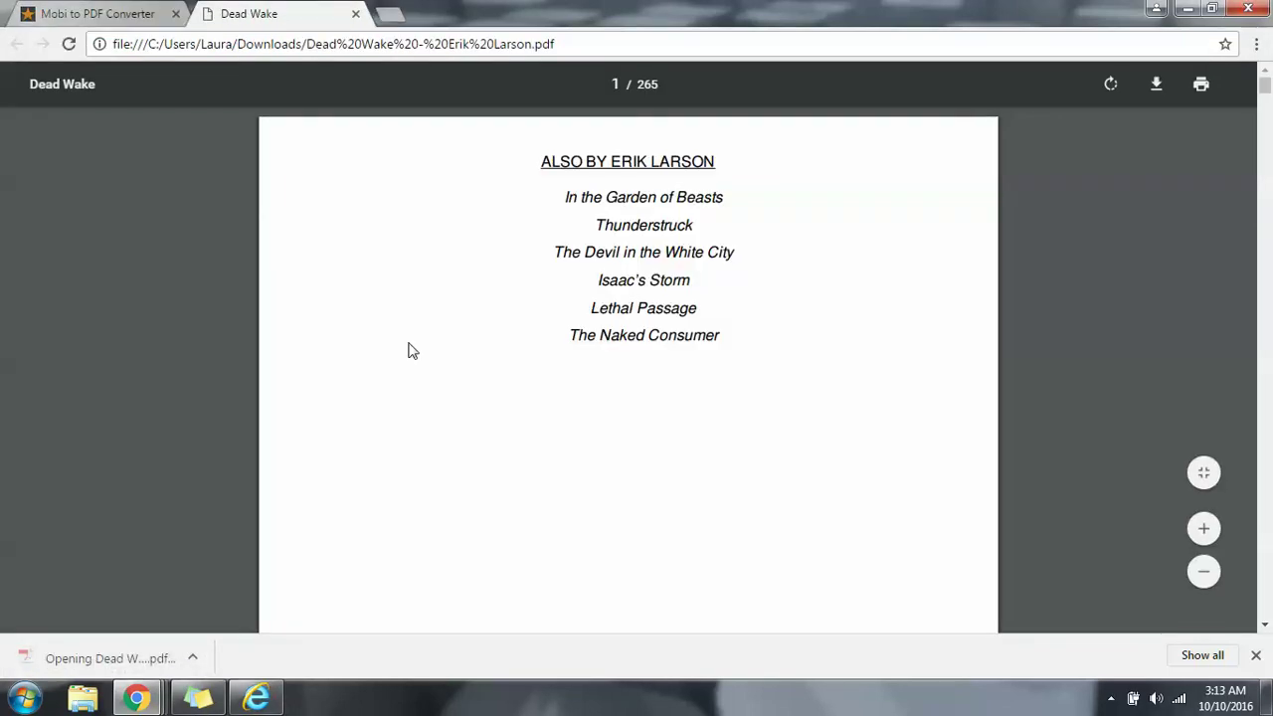
pyautogui.scroll(-15, 413, 350)
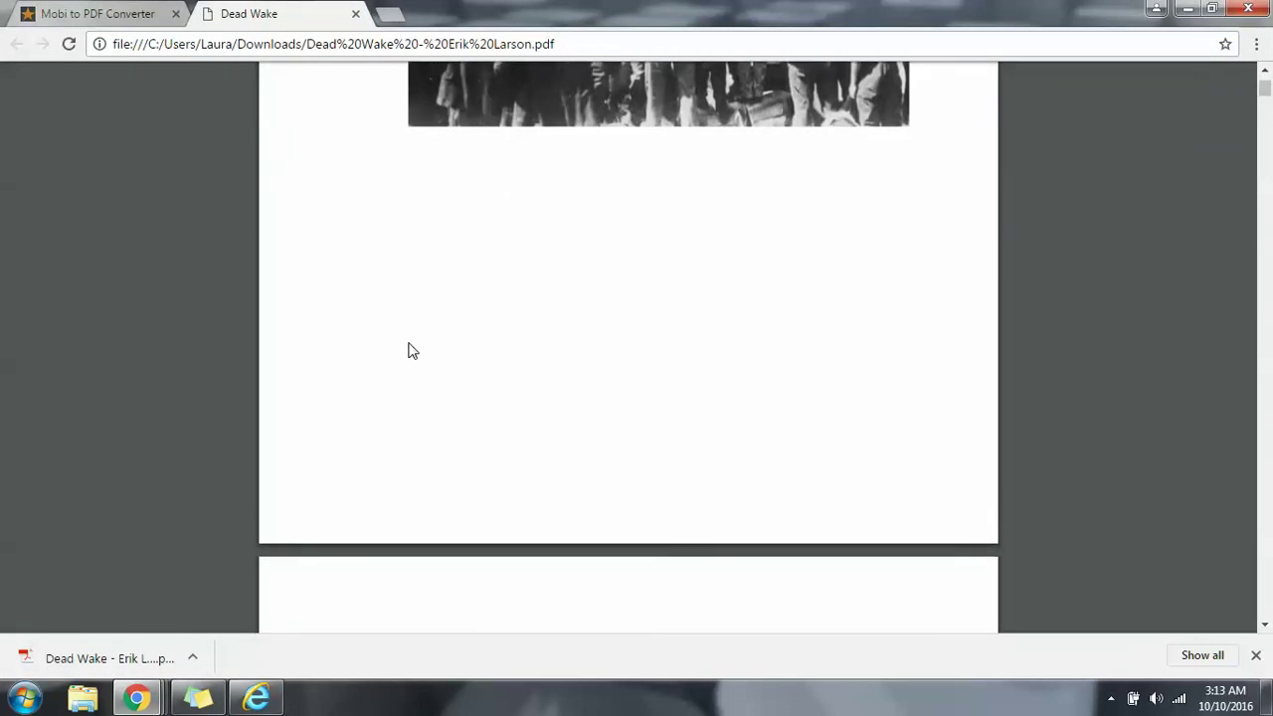
pyautogui.scroll(-17, 413, 350)
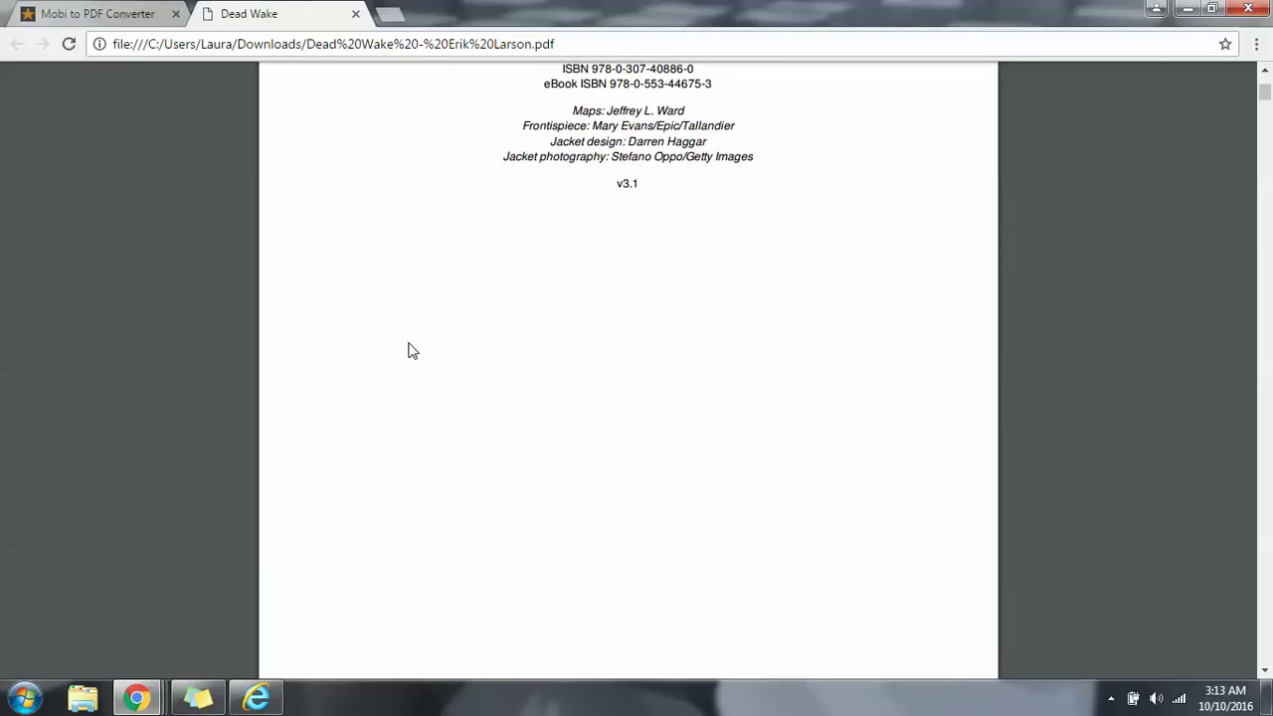
pyautogui.scroll(-15, 413, 350)
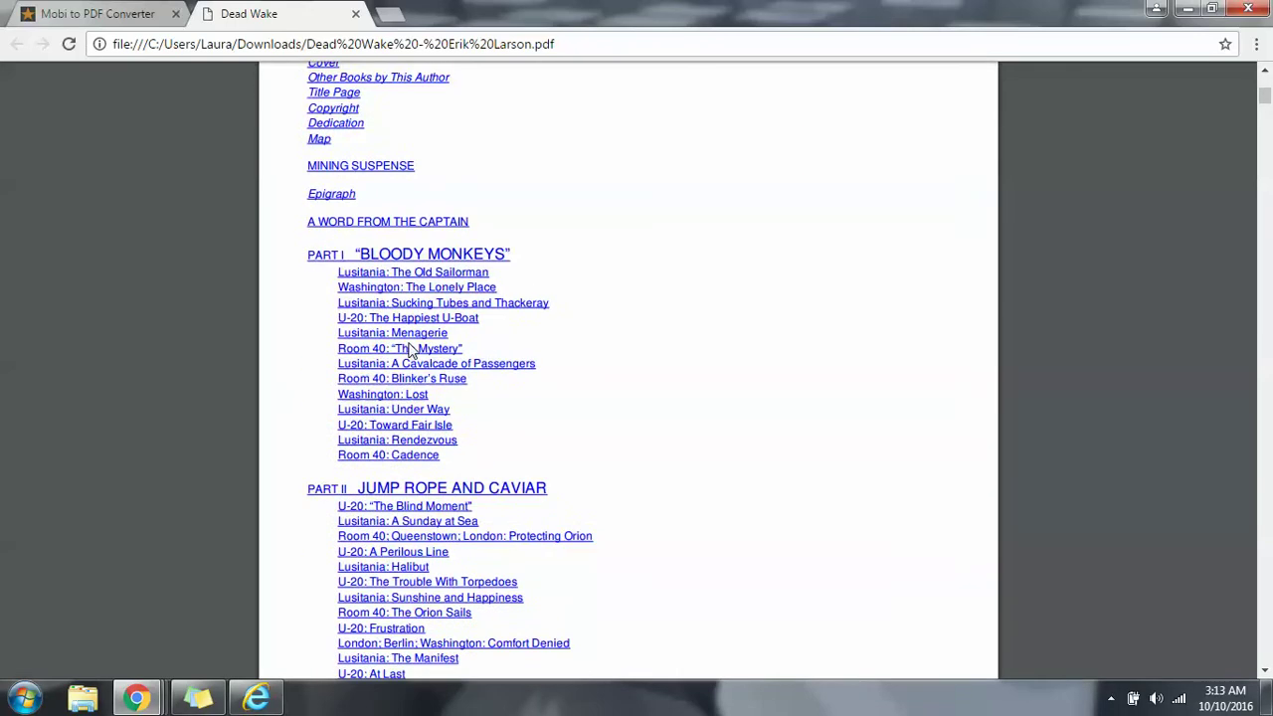
pyautogui.scroll(-15, 413, 350)
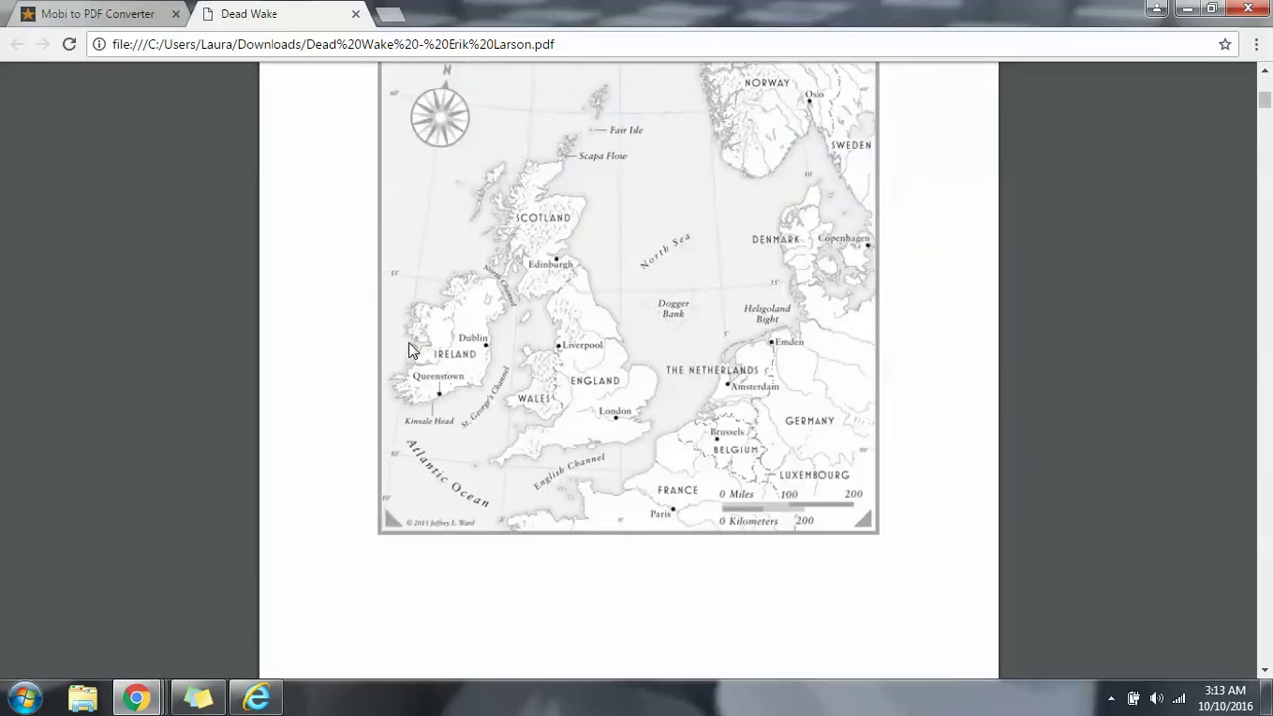
pyautogui.scroll(-15, 413, 350)
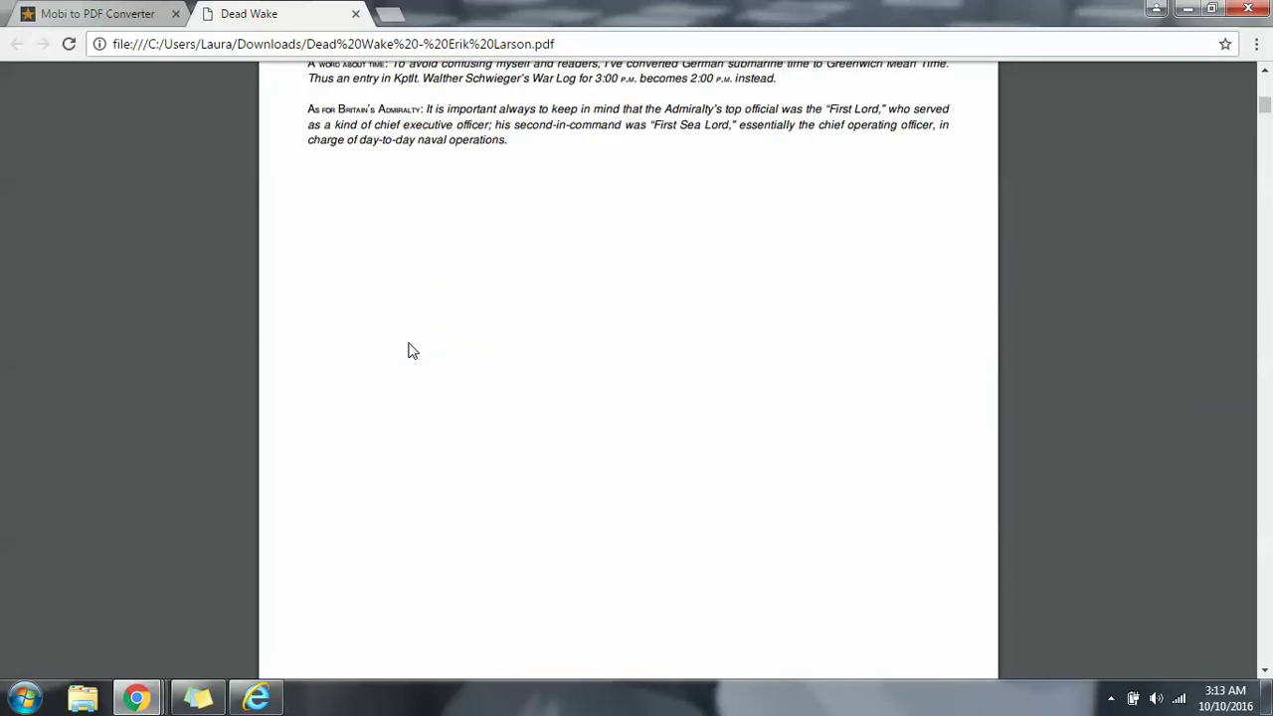
pyautogui.scroll(-6, 413, 350)
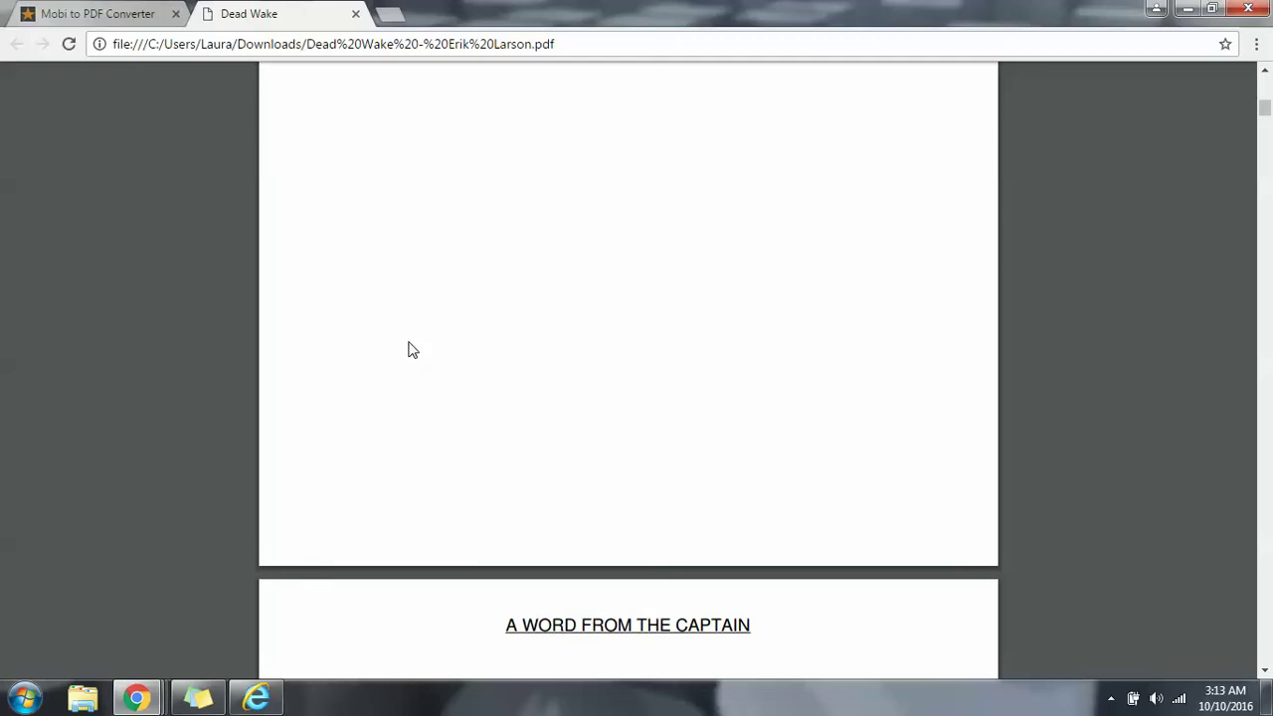
pyautogui.scroll(-5, 413, 350)
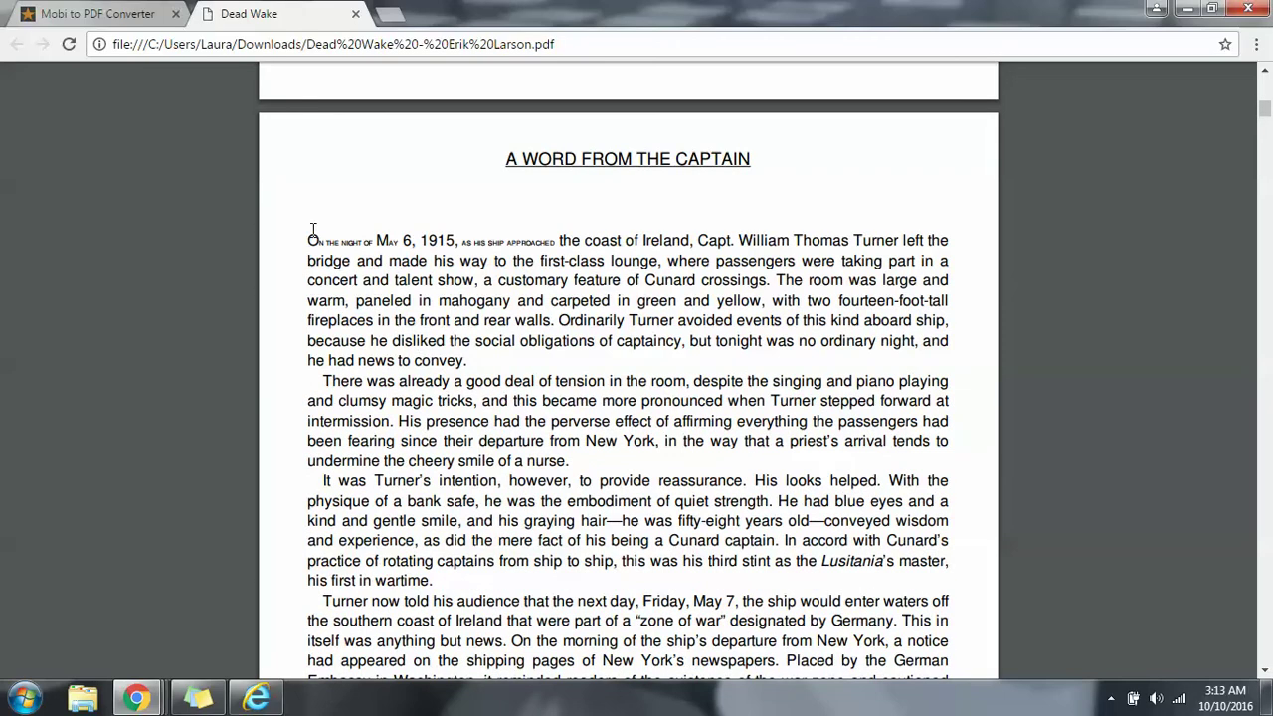
pyautogui.click(132, 8)
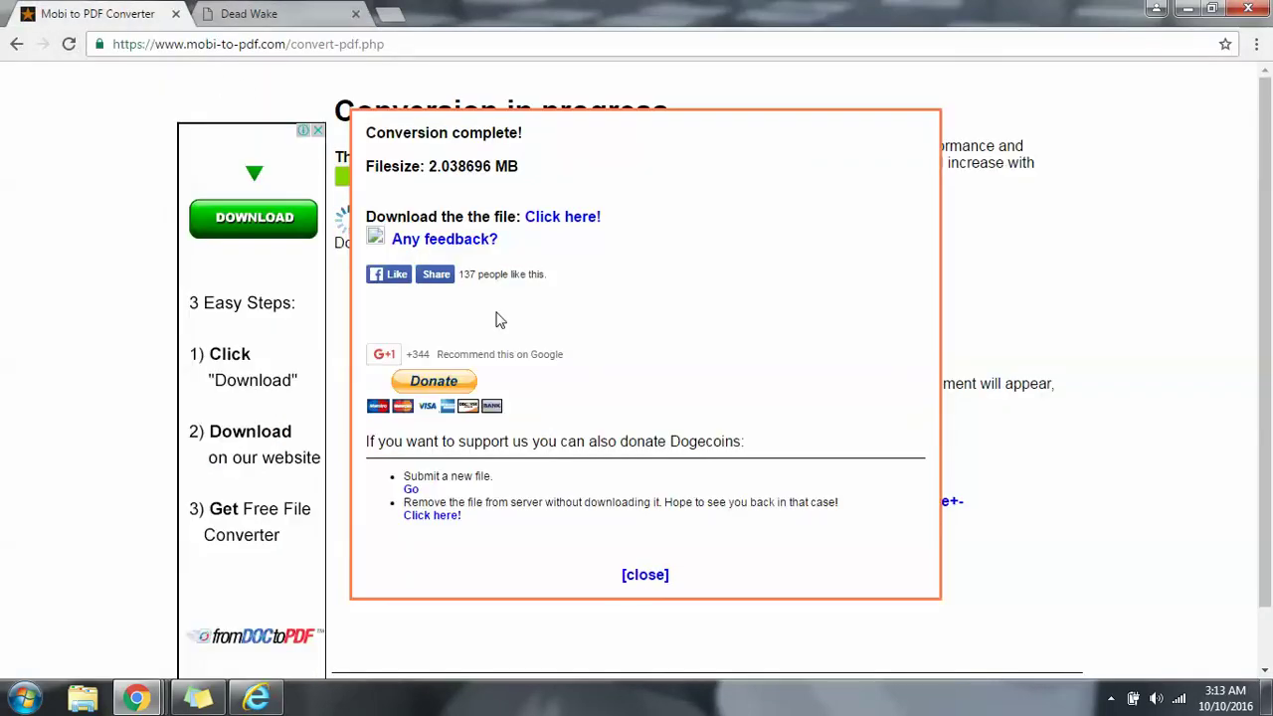
# - Close the Conversion complete popup, go back three pages to the Google results, and minimise Chrome
pyautogui.click(646, 577)
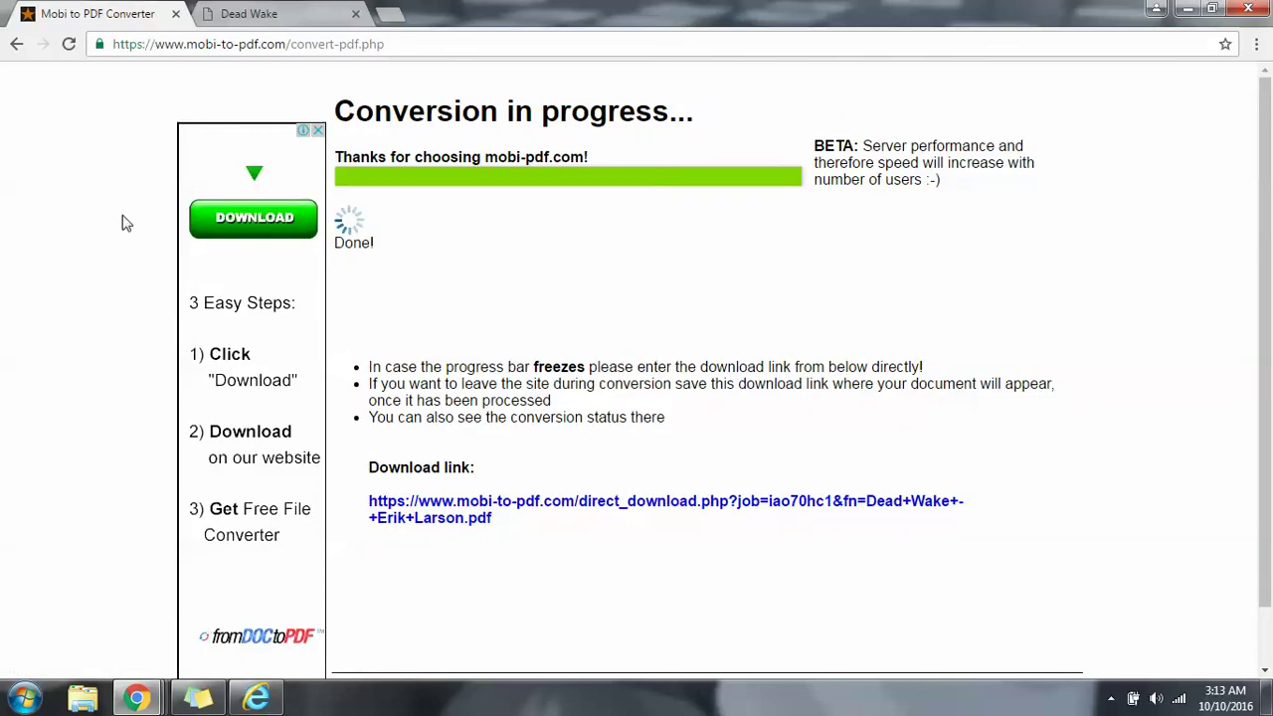
pyautogui.click(16, 44)
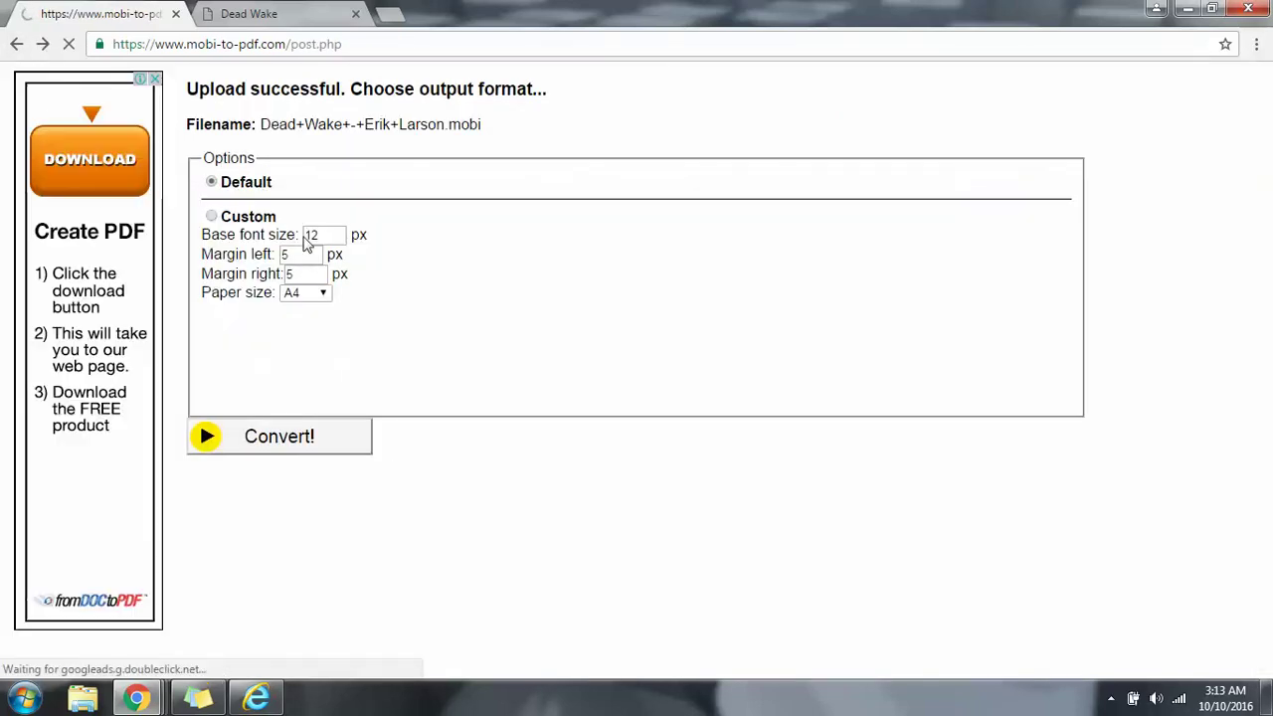
pyautogui.click(17, 45)
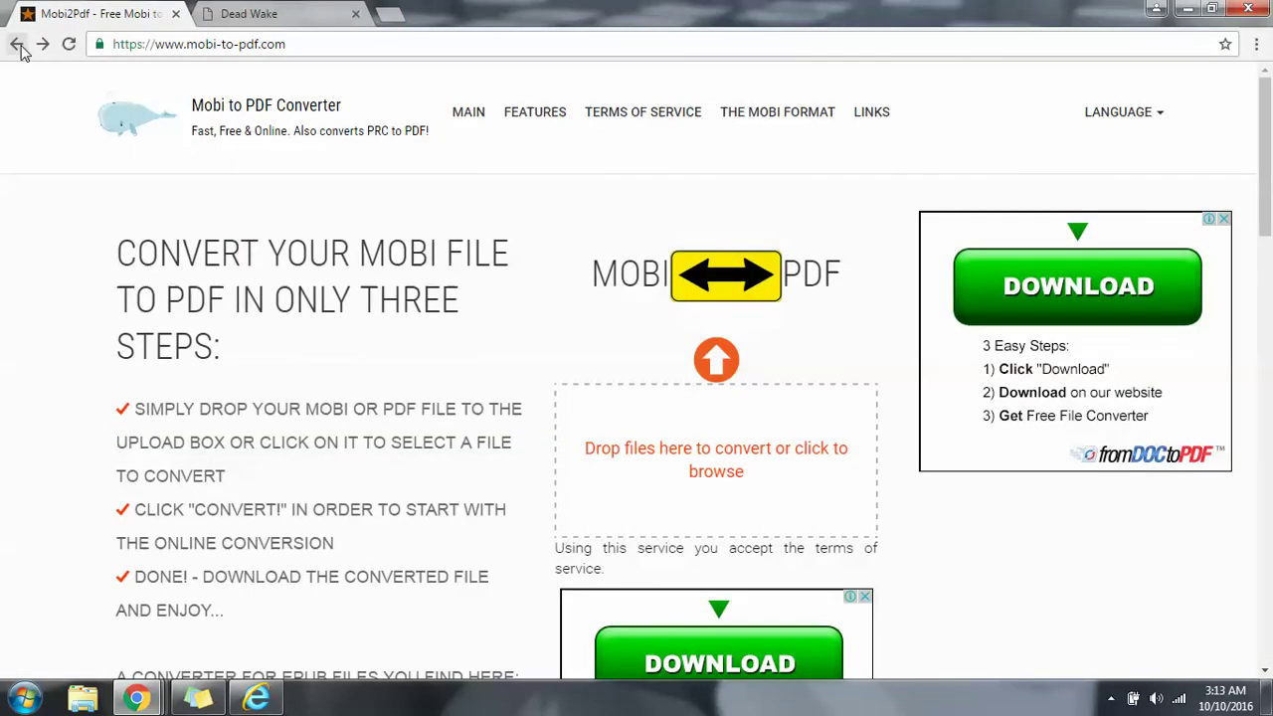
pyautogui.click(17, 45)
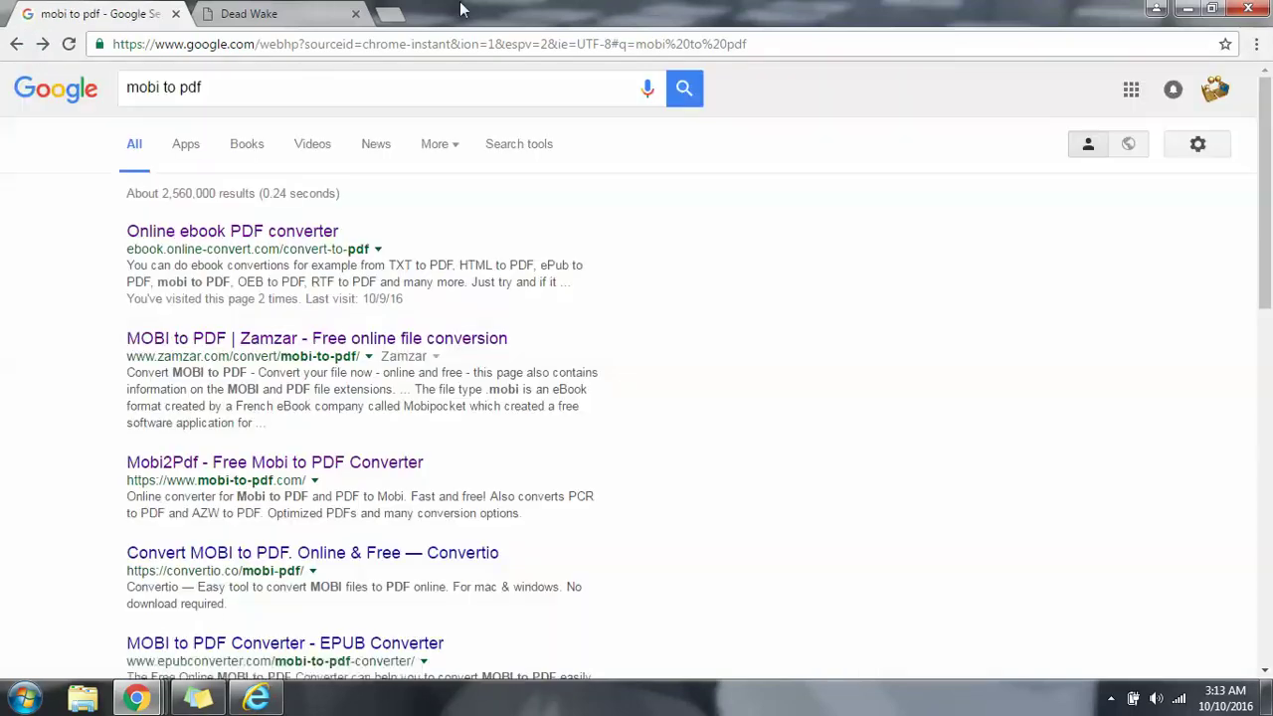
pyautogui.click(1185, 9)
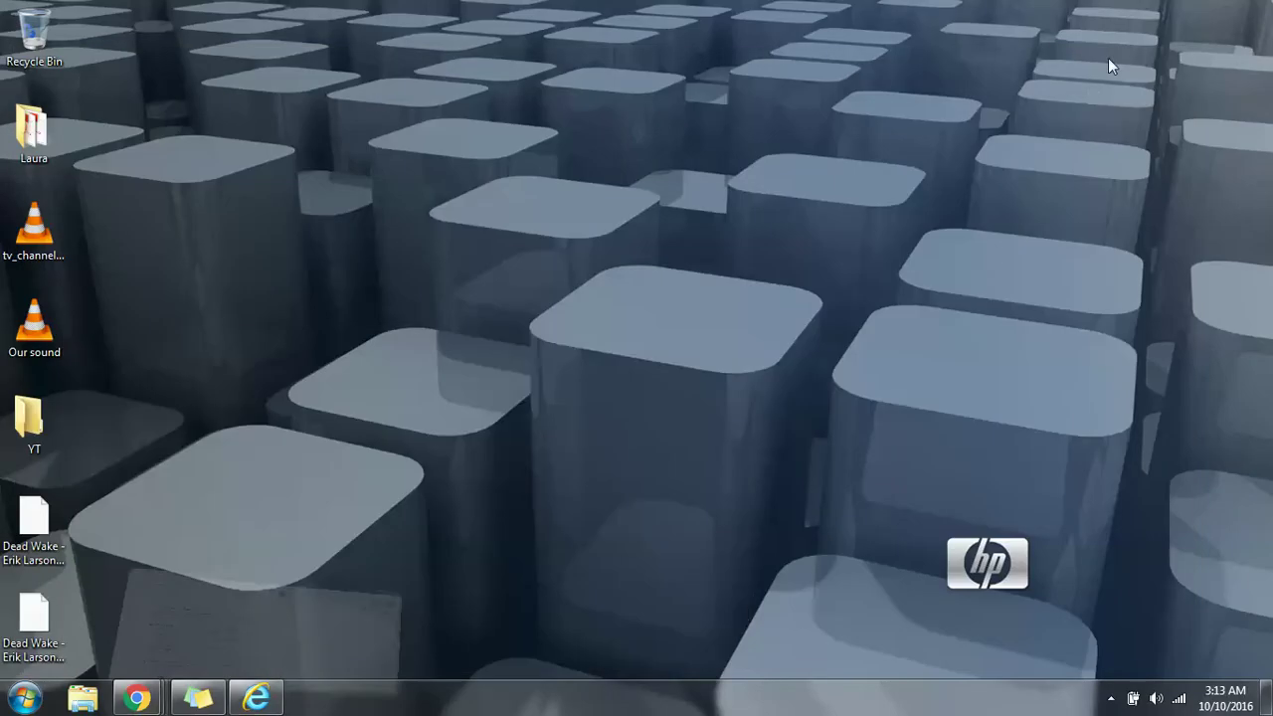